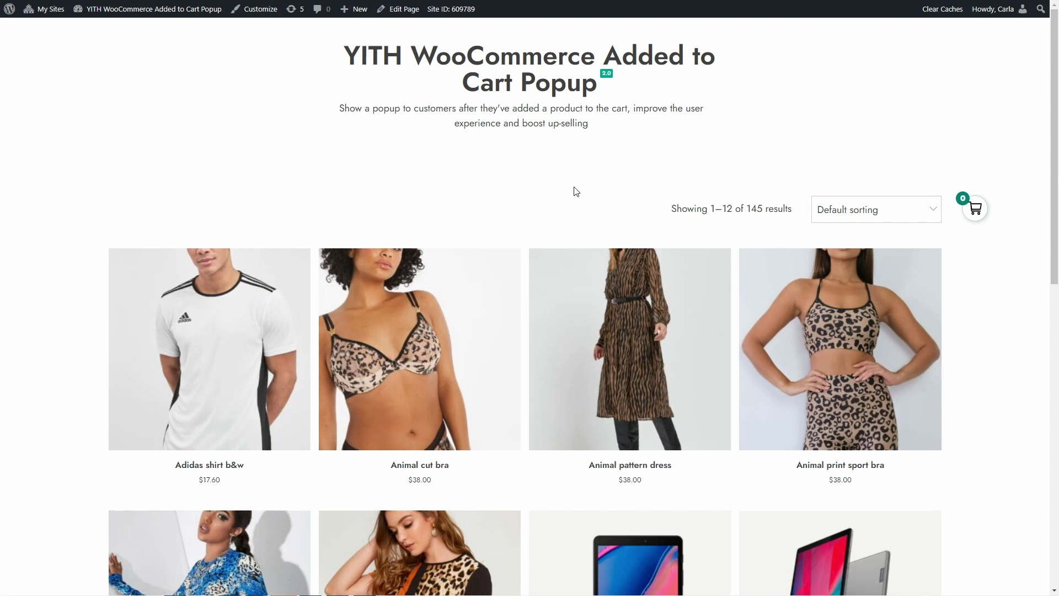
- Add the Adidas shirt b&w to the cart from the shop's product listing
mouse_move(278, 314)
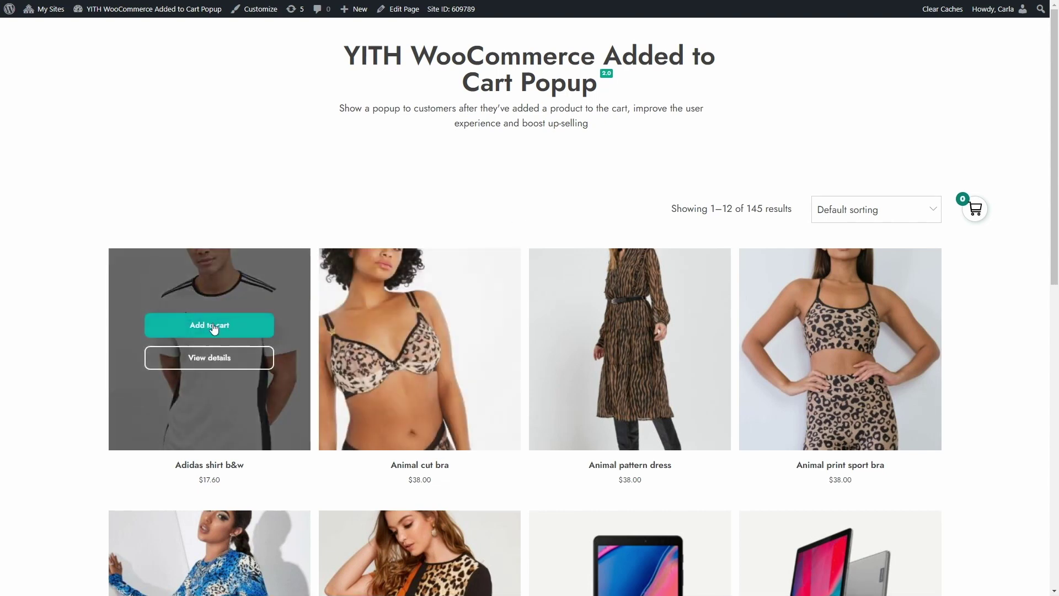
click(203, 328)
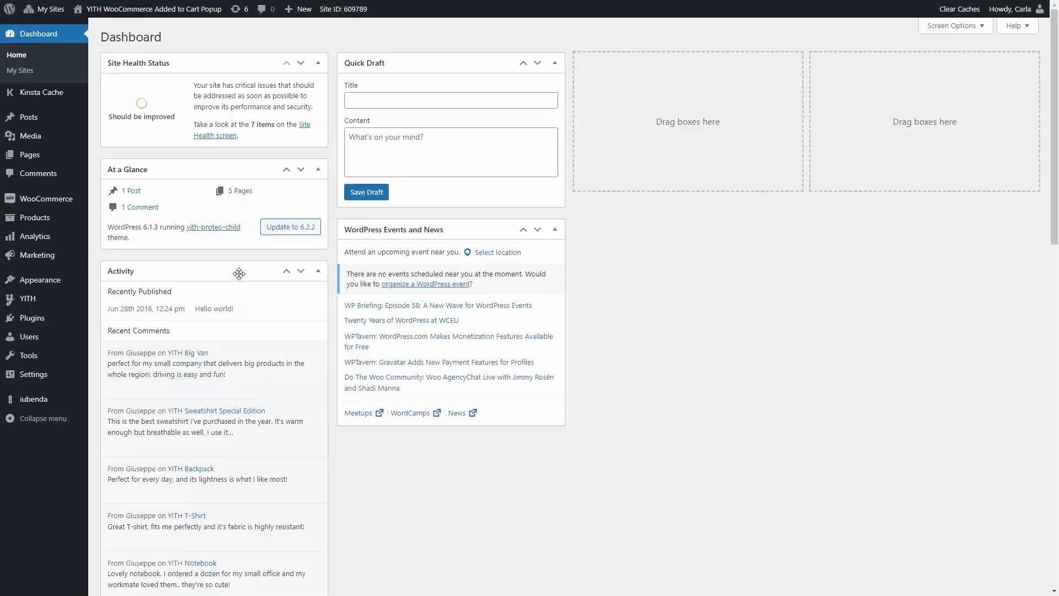
- Open the YITH Added to Cart Popup plugin settings in the WordPress admin and show the popup design customization options
mouse_move(48, 300)
click(130, 305)
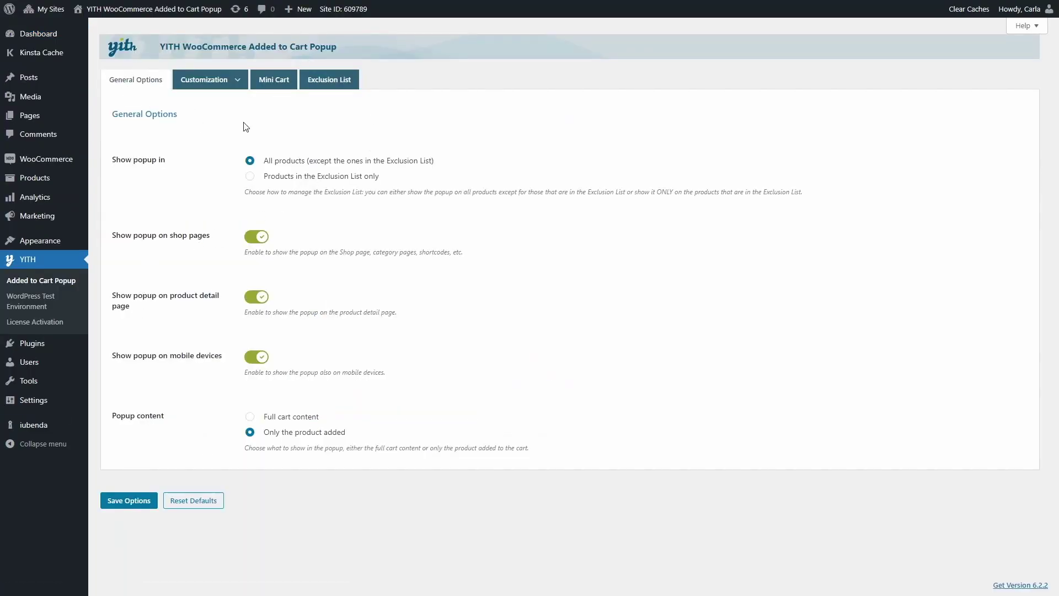
mouse_move(237, 91)
click(206, 81)
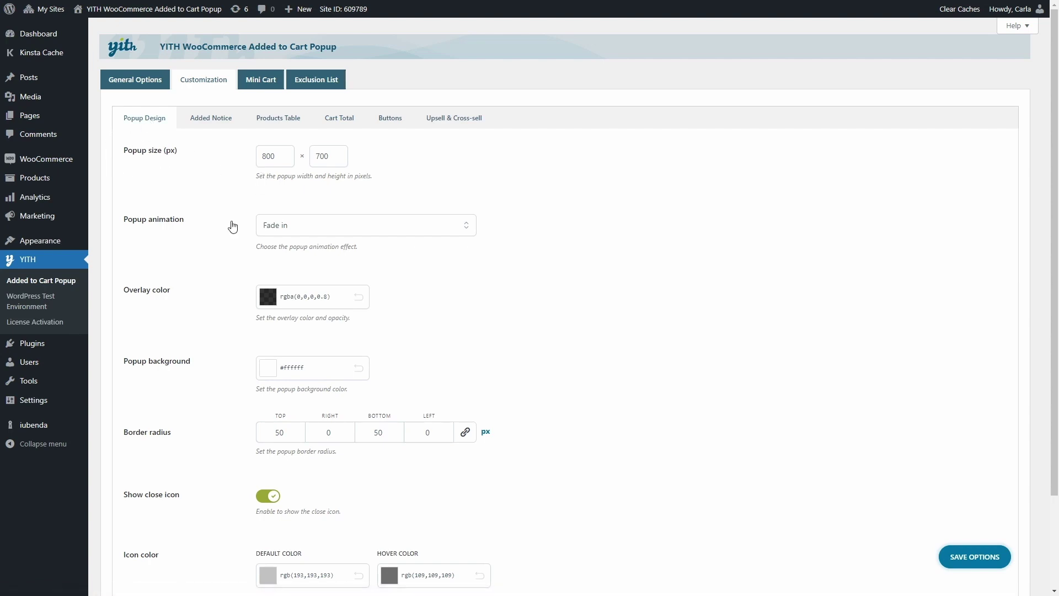
- Examine the popup design options, including the available animation effects, colors, border radius and close icon settings
click(369, 230)
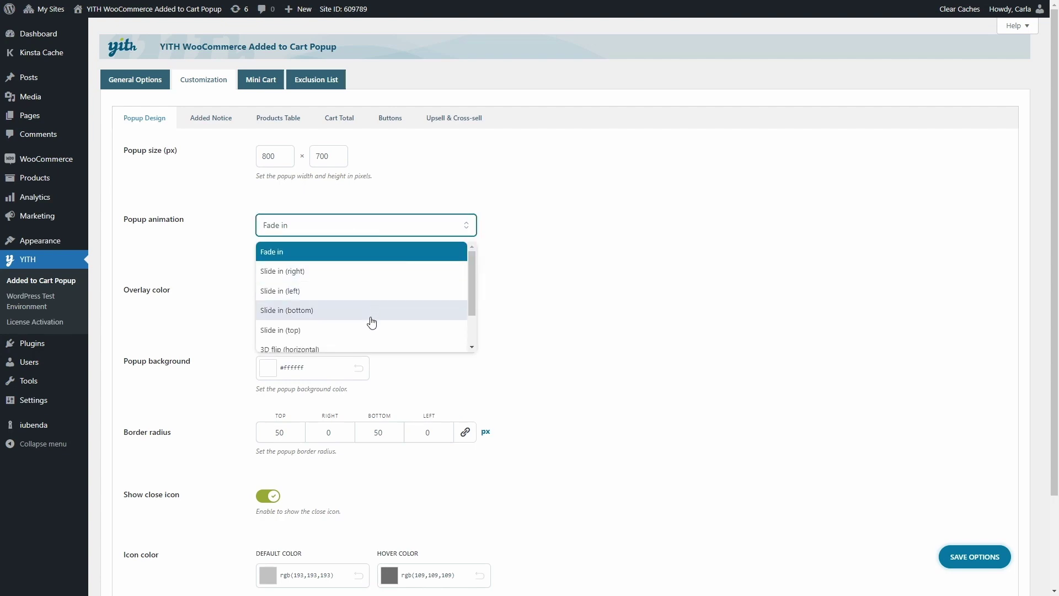
scroll(373, 314, down, 1)
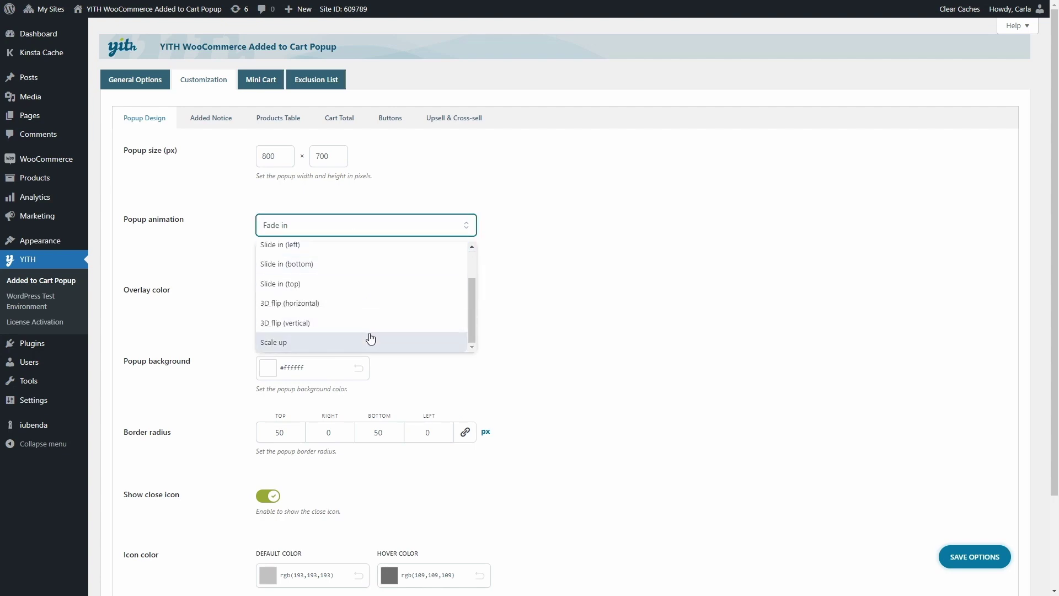
click(201, 265)
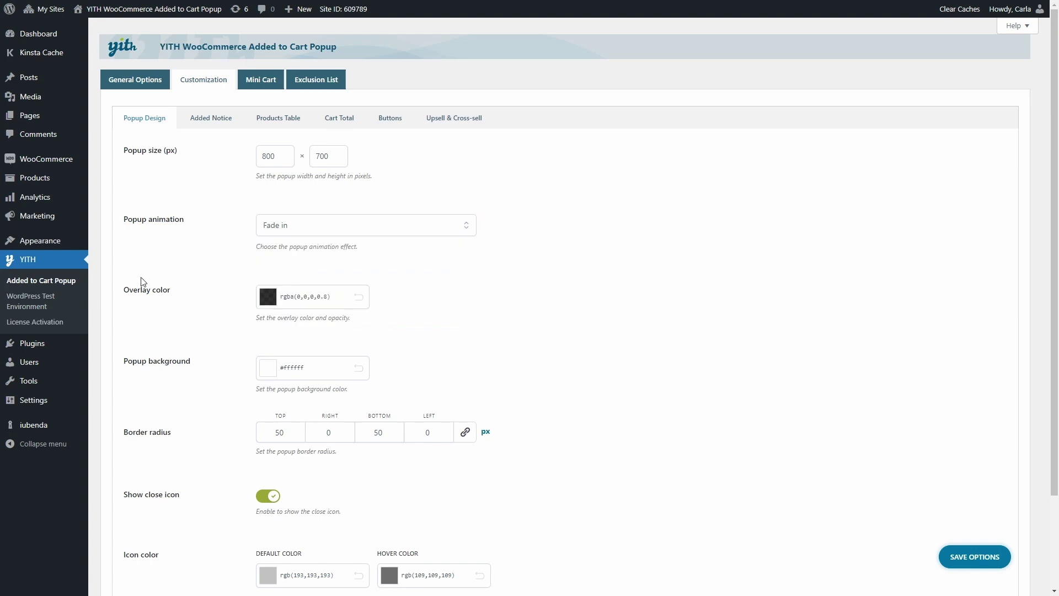
scroll(339, 286, down, 2)
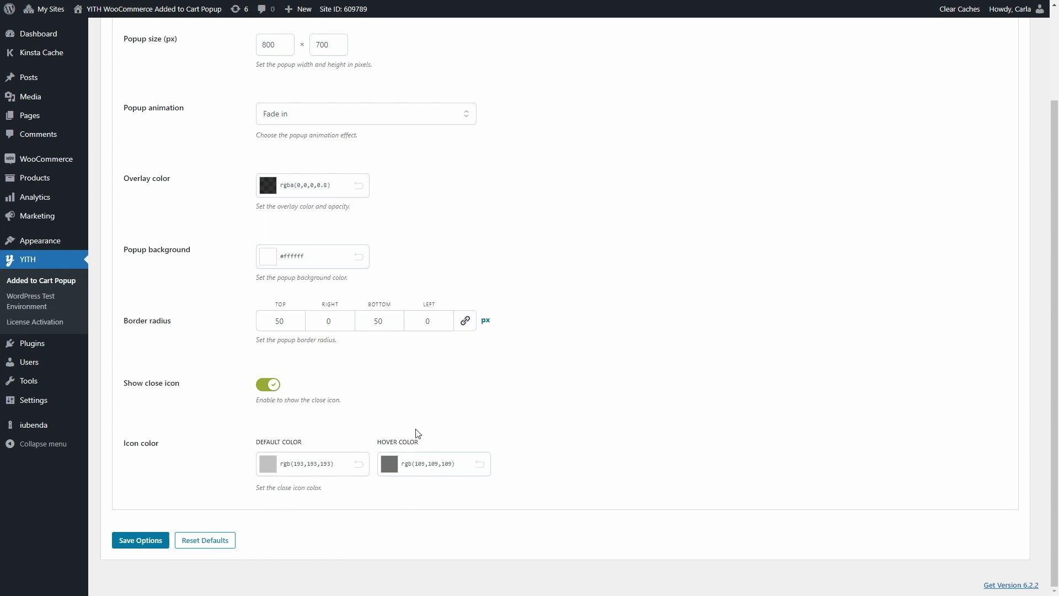
scroll(241, 443, up, 3)
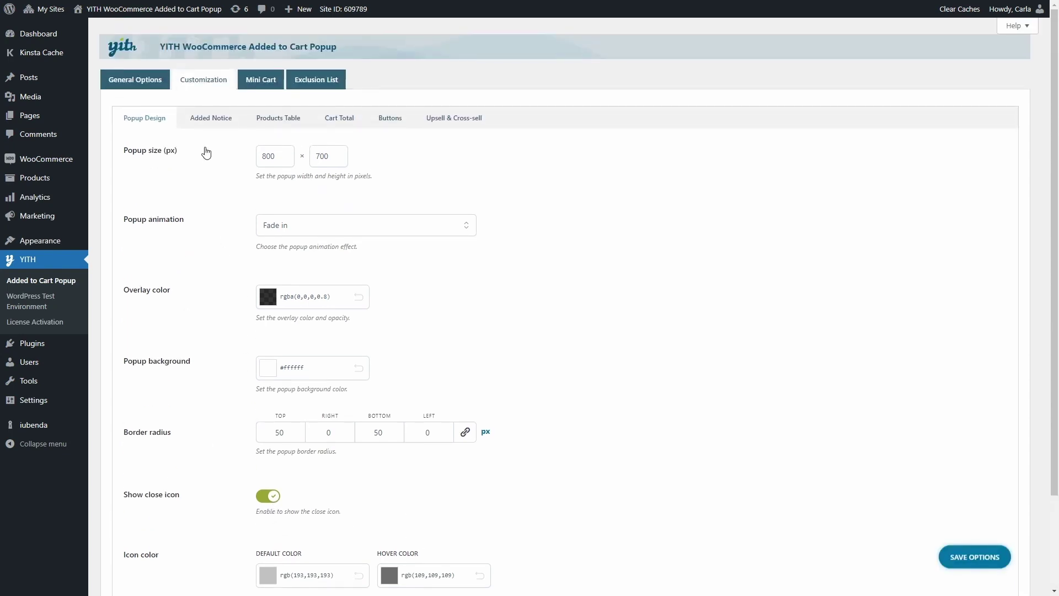
- Examine the Added Notice customization options, including the choices for text alignment and notice icon
click(206, 122)
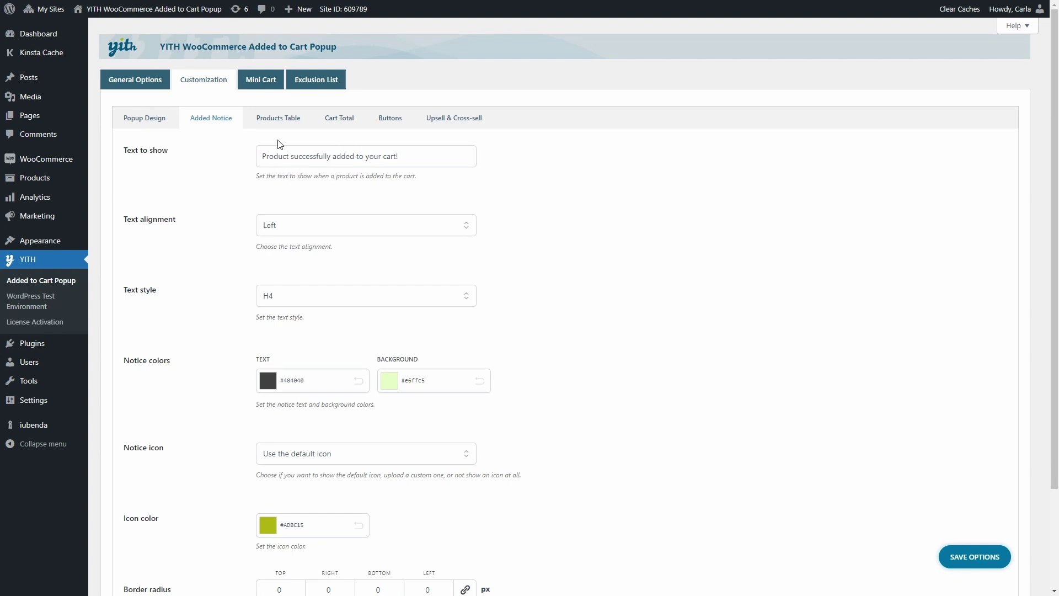
click(322, 238)
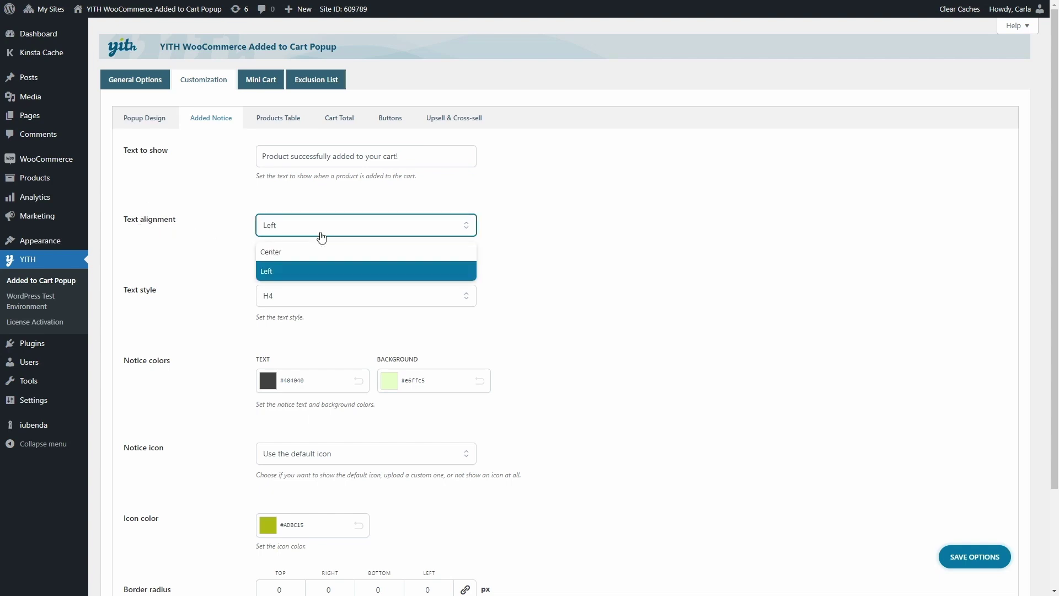
click(322, 238)
scroll(274, 304, down, 2)
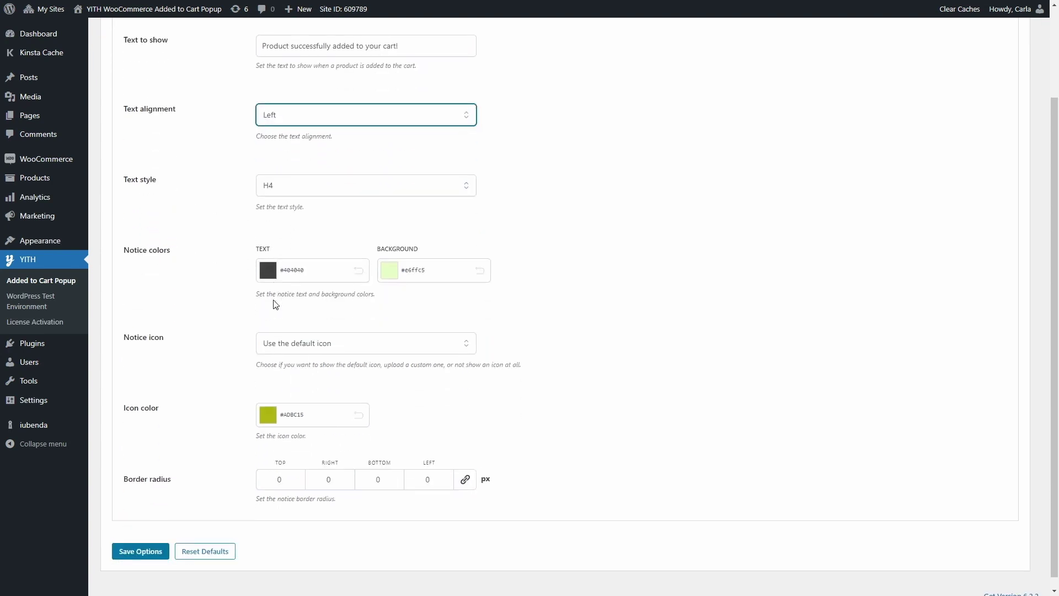
scroll(353, 294, down, 1)
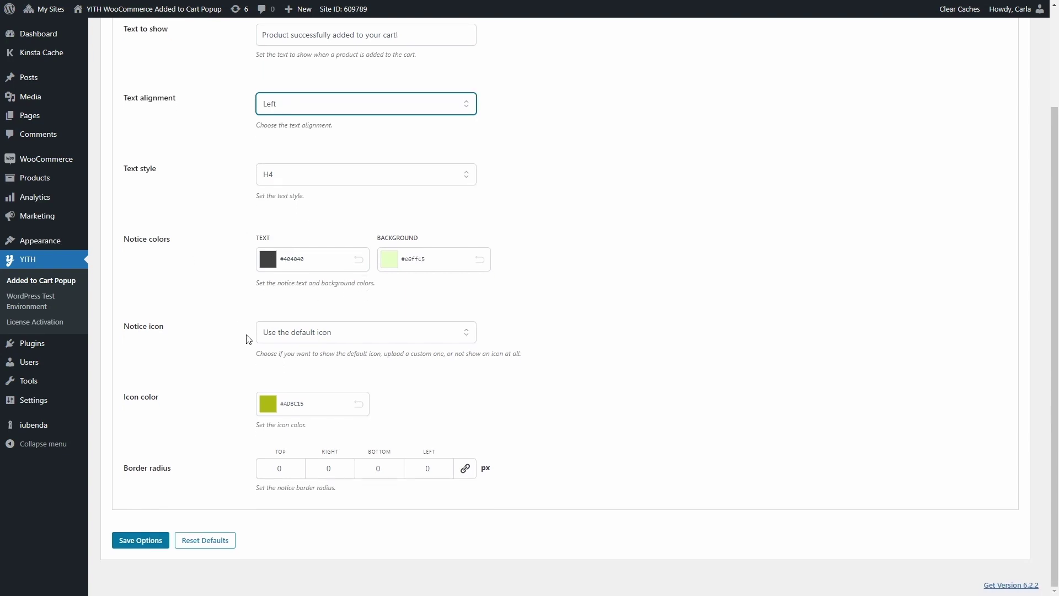
click(340, 338)
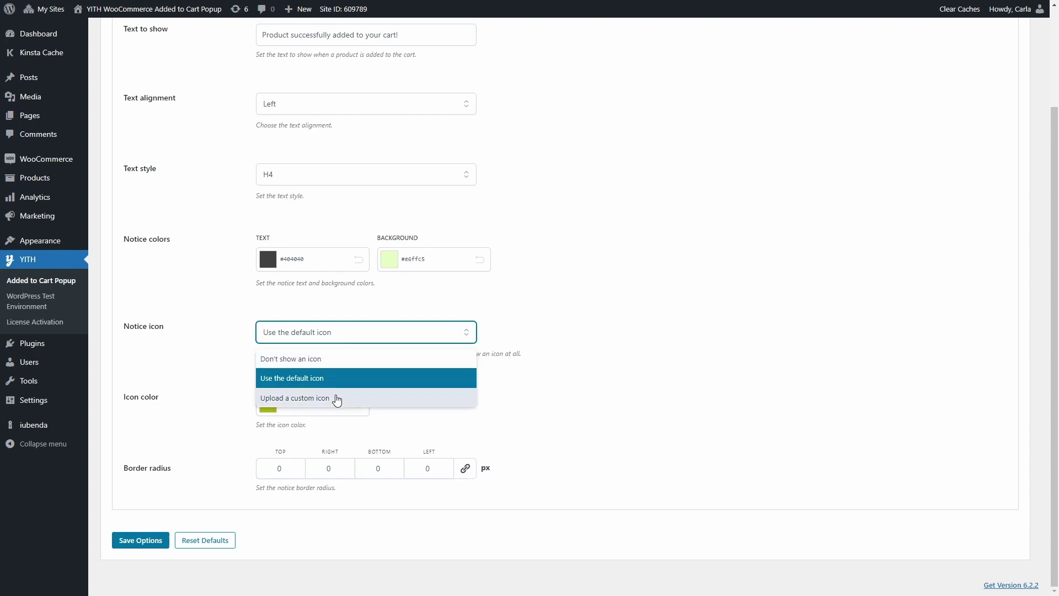
click(220, 372)
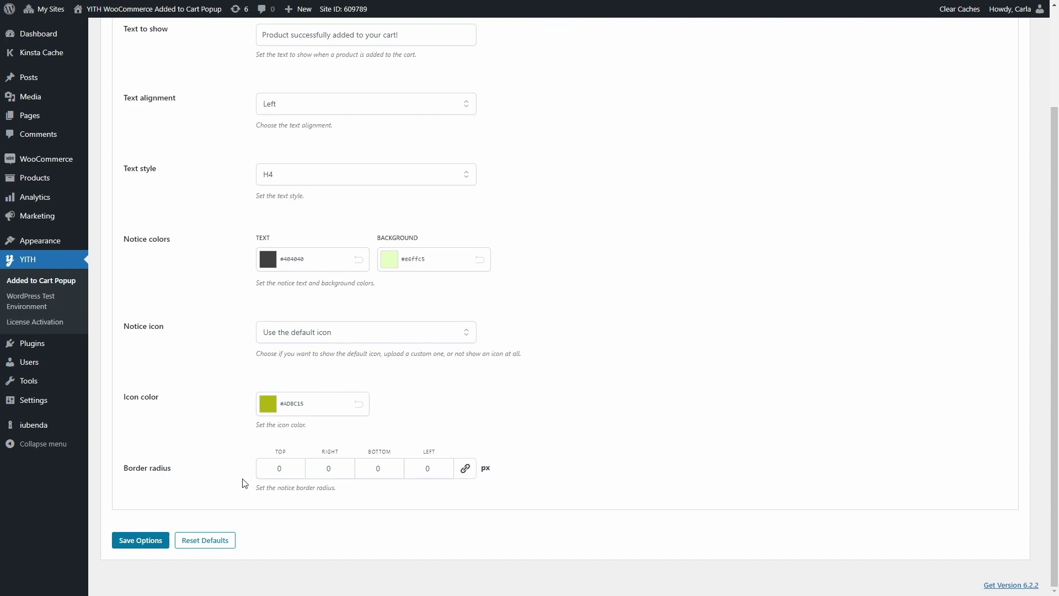
scroll(246, 449, up, 3)
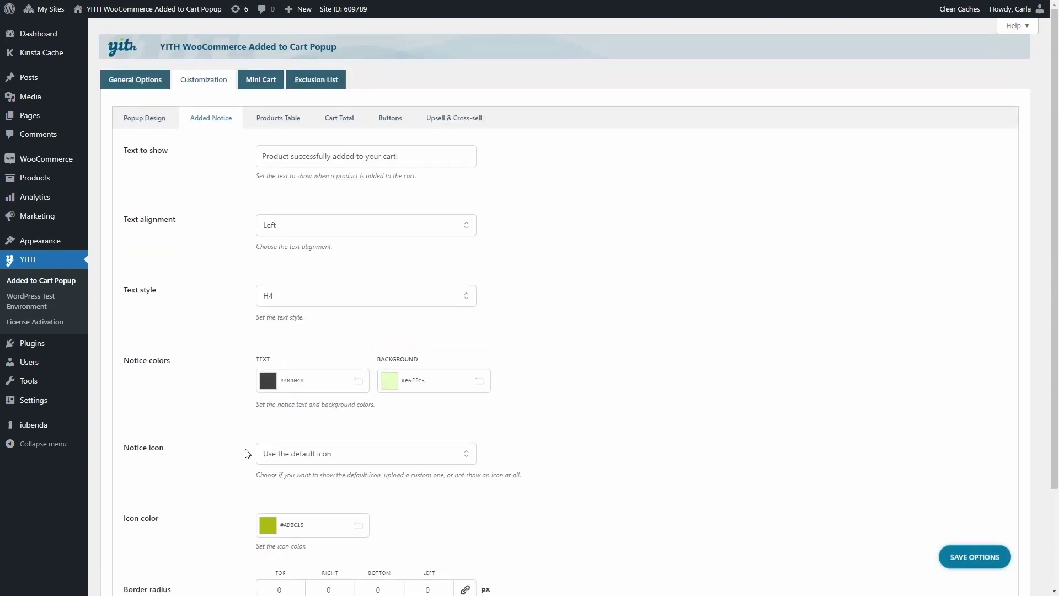
- Review the Products Table customization options and the Cart Total options for the popup
click(282, 121)
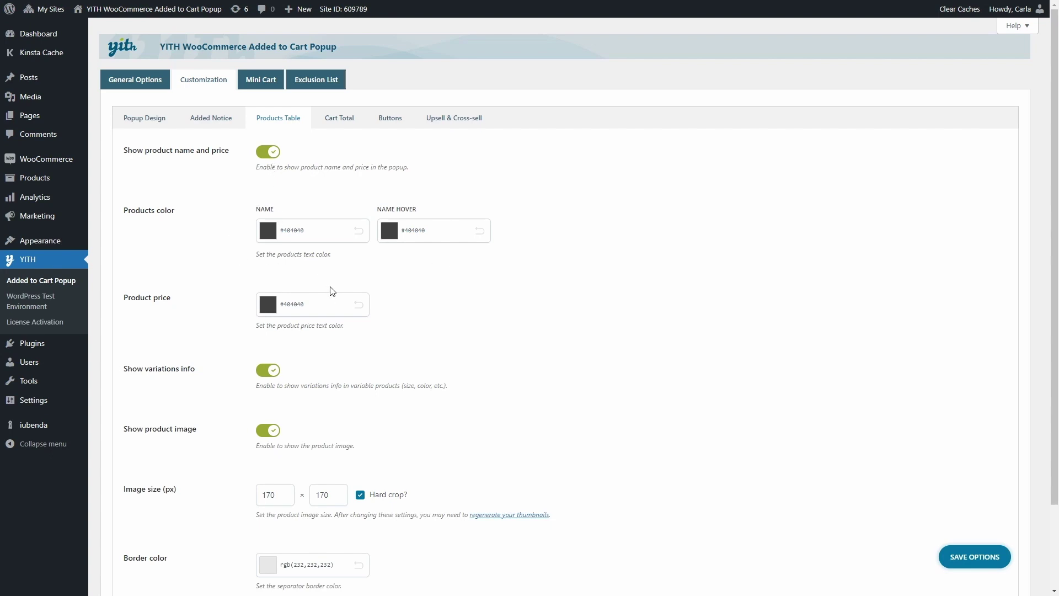
scroll(343, 306, down, 1)
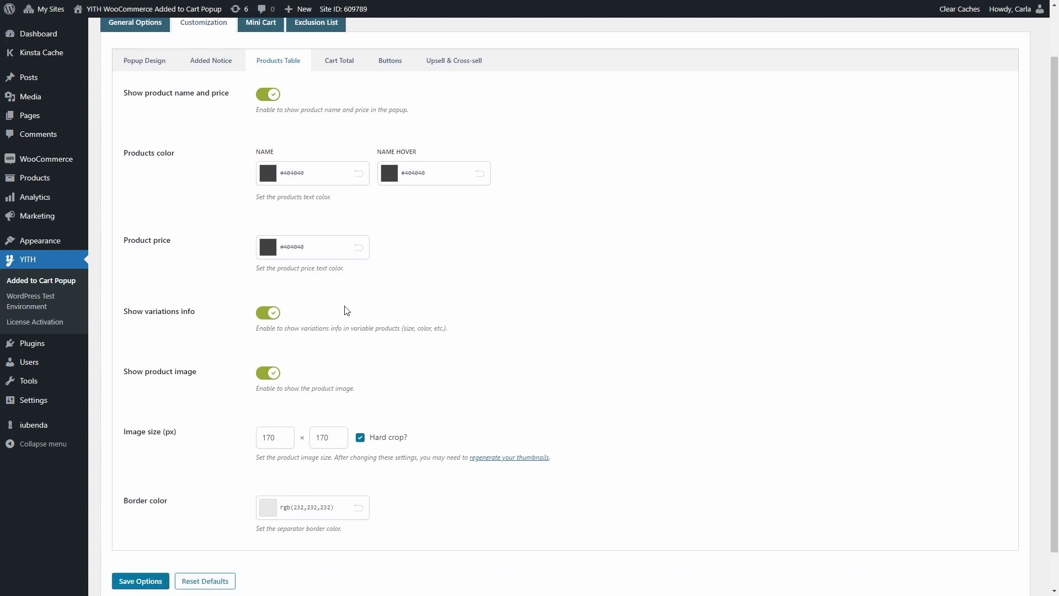
scroll(346, 310, down, 1)
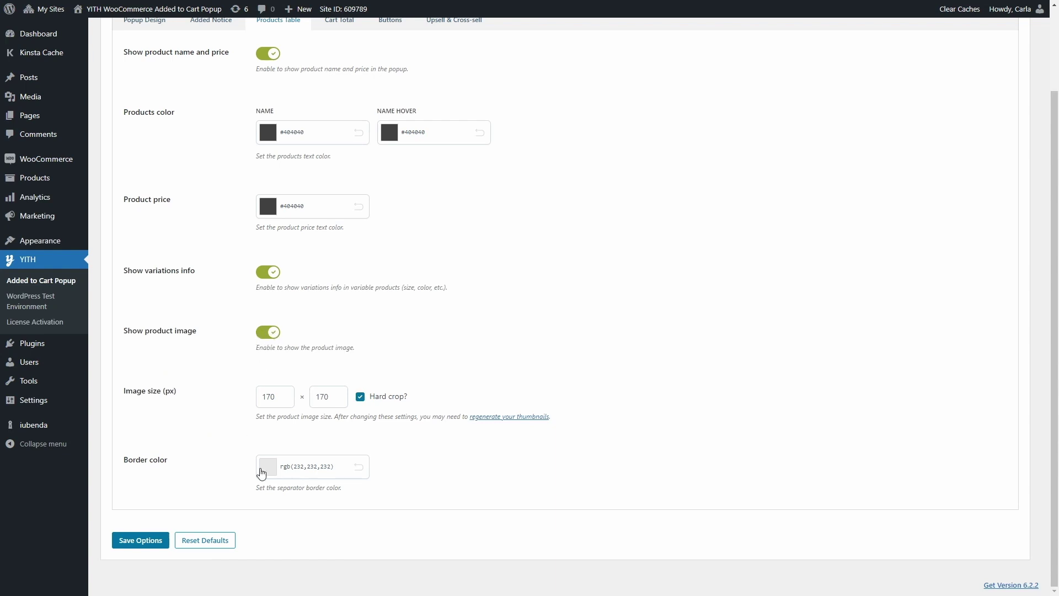
scroll(488, 417, up, 2)
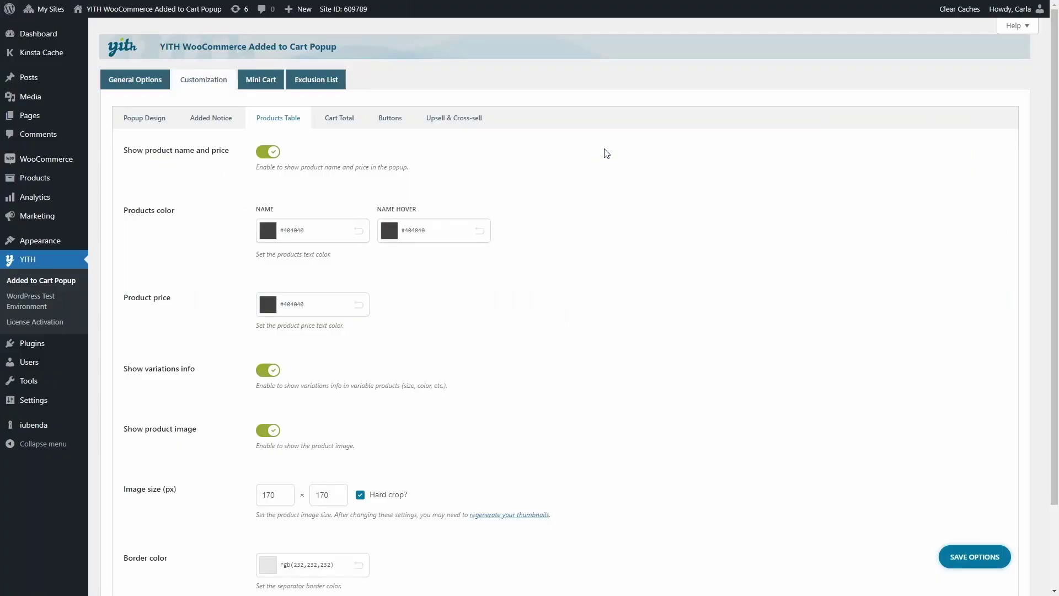
click(350, 119)
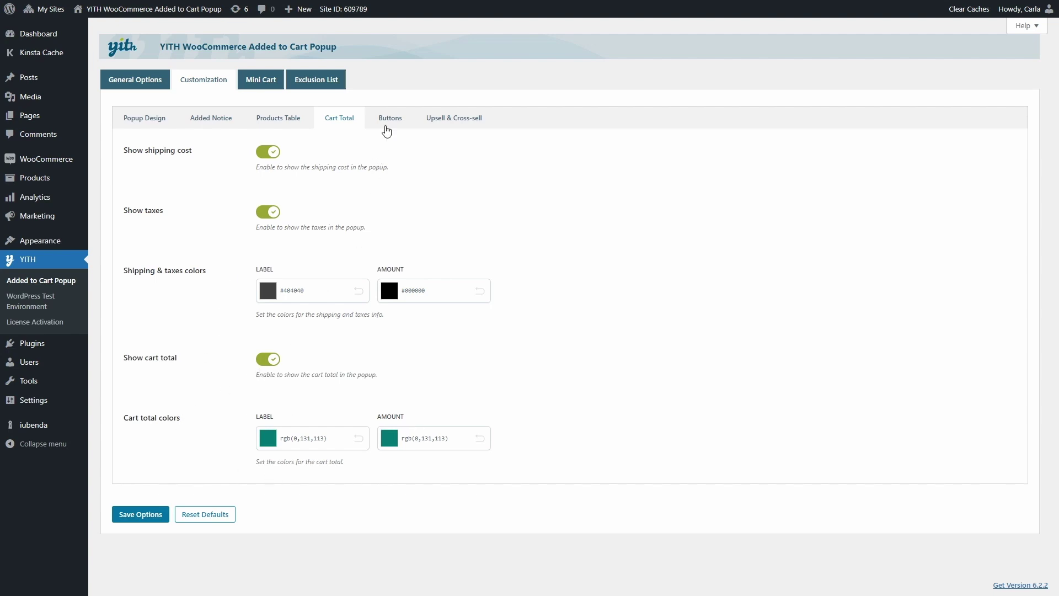
- Review the popup's View Cart, Checkout and Continue Shopping button options, down to the buttons' border radius
click(388, 130)
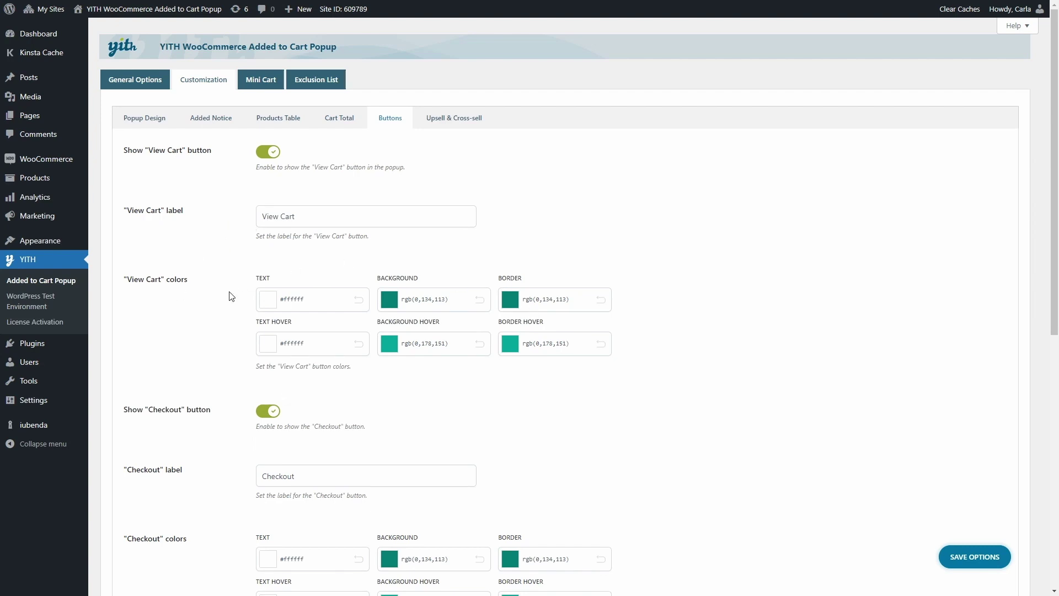
scroll(231, 296, down, 5)
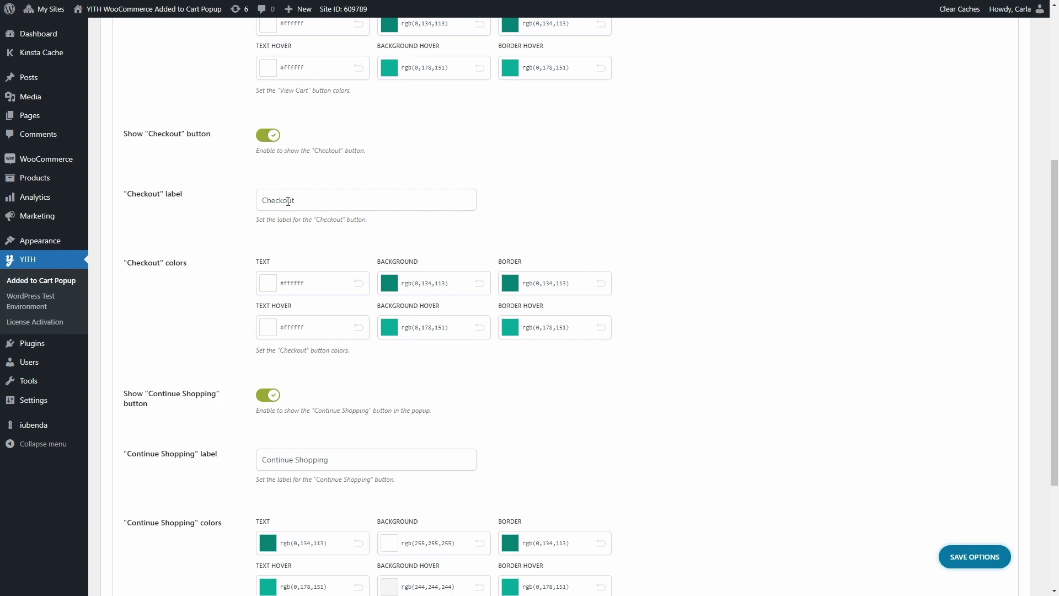
scroll(319, 256, down, 3)
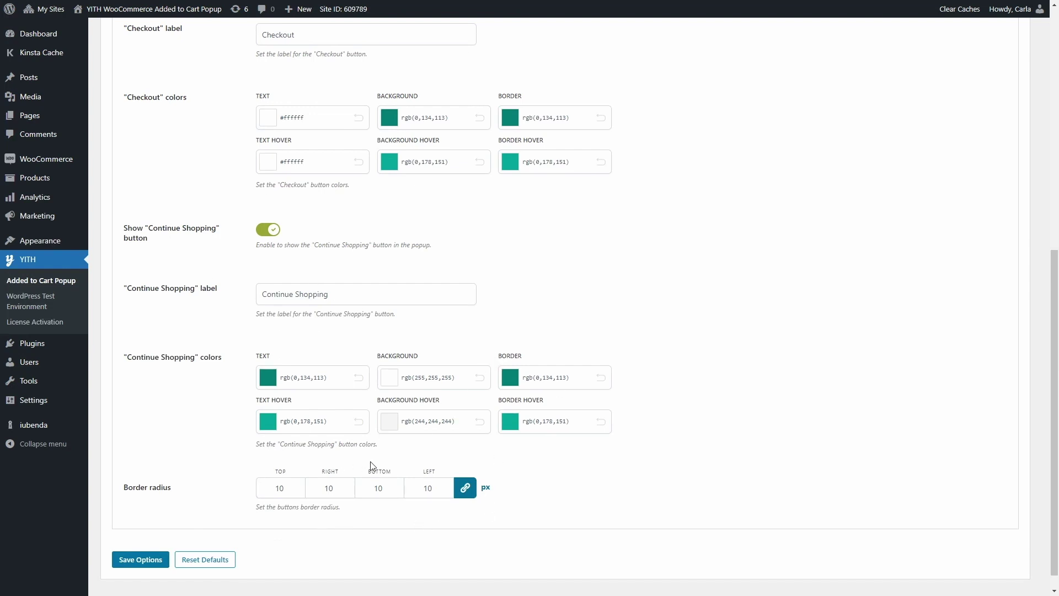
scroll(177, 337, up, 7)
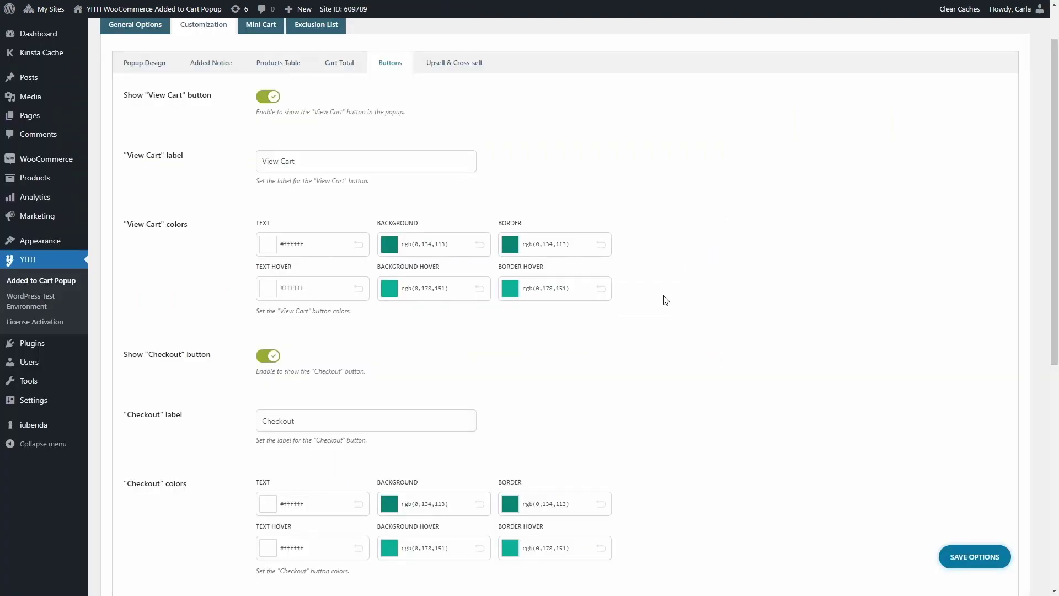
- In the Upsell & Cross-sell customization, set the products to suggest to Choose specific products
click(464, 73)
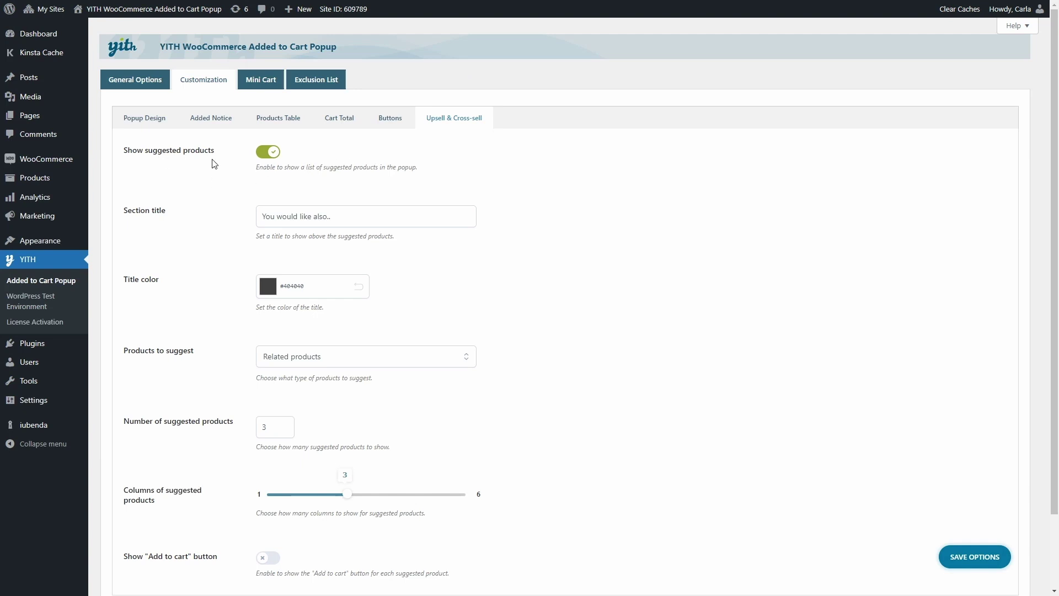
scroll(215, 164, down, 2)
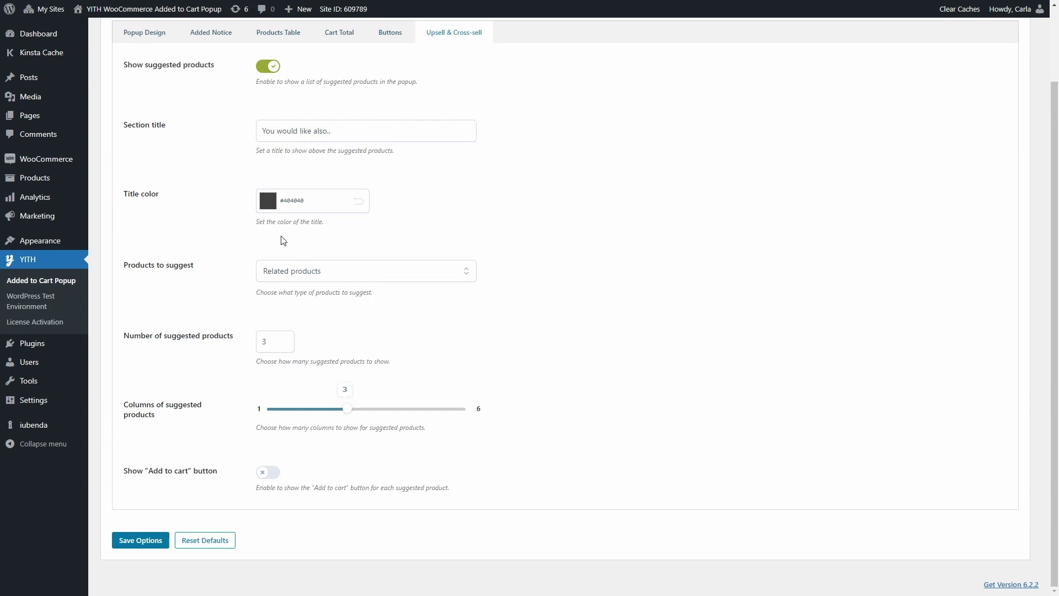
click(317, 282)
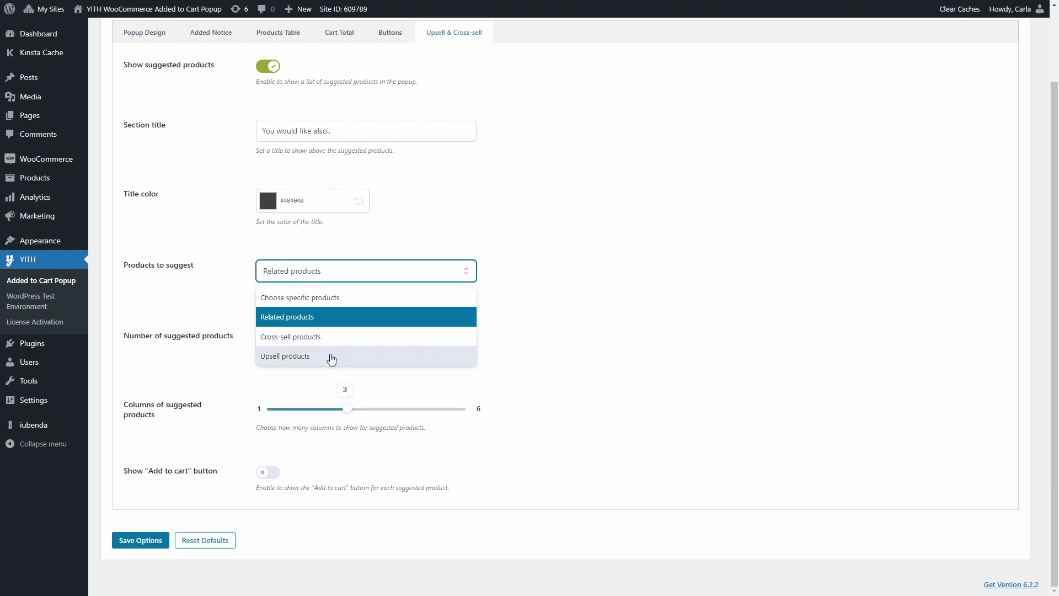
click(341, 298)
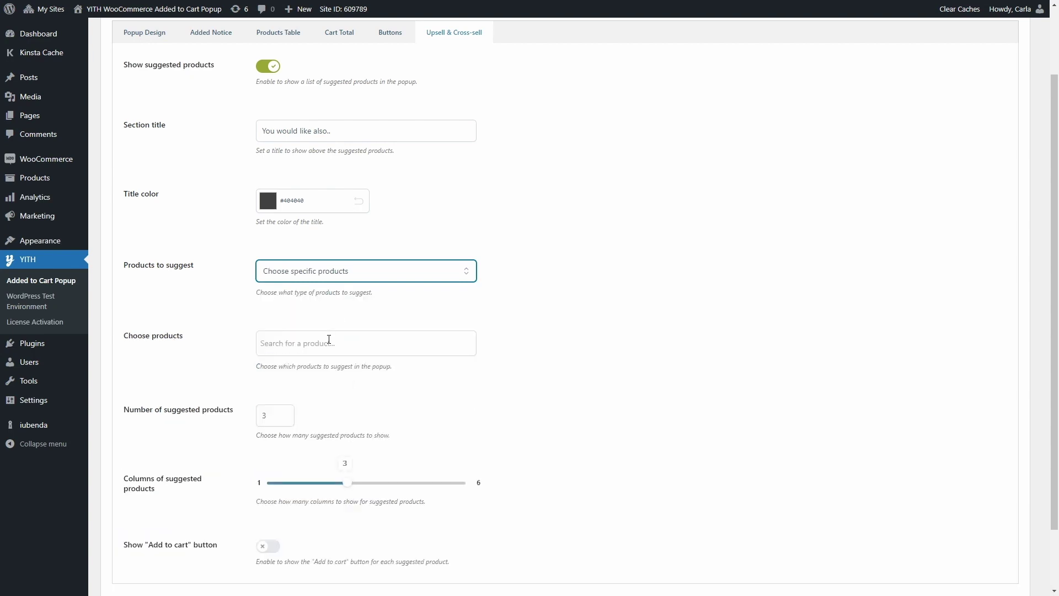
- Restore the products to suggest to Related products
click(347, 277)
click(339, 318)
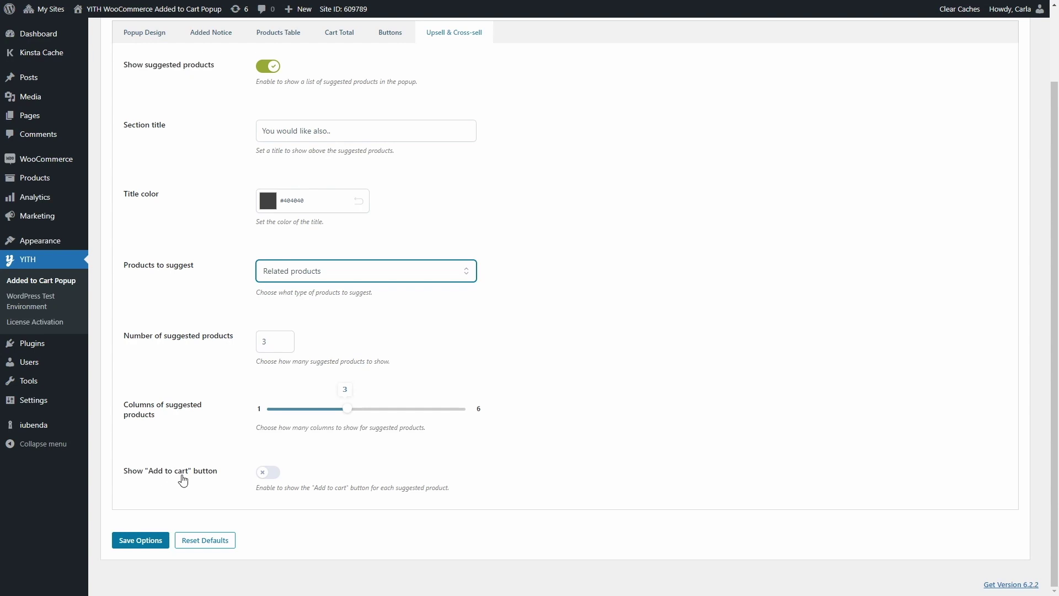
scroll(245, 481, up, 2)
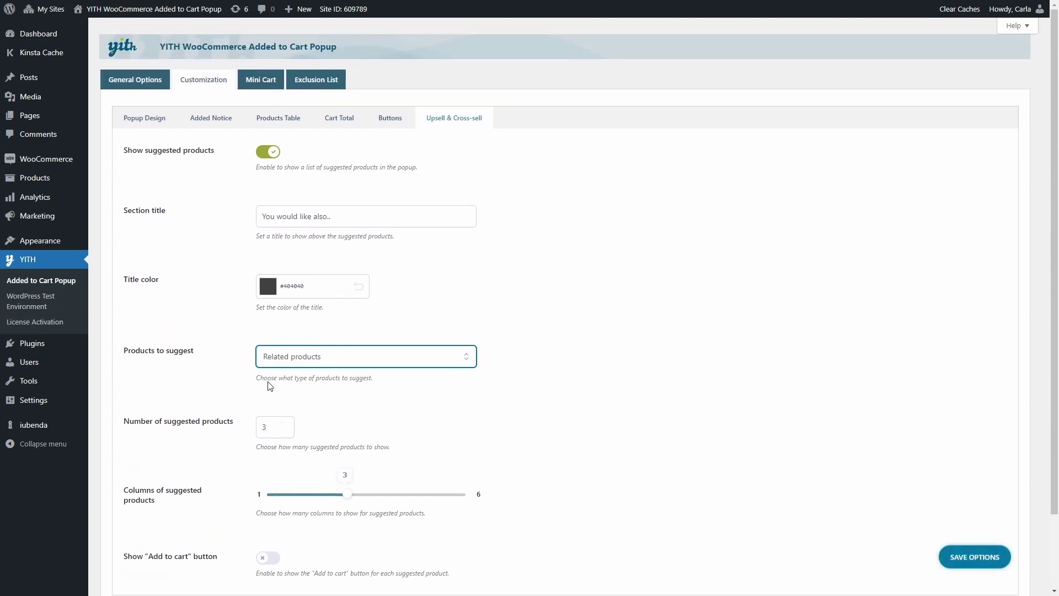
- Open the plugin's Mini Cart settings
click(257, 81)
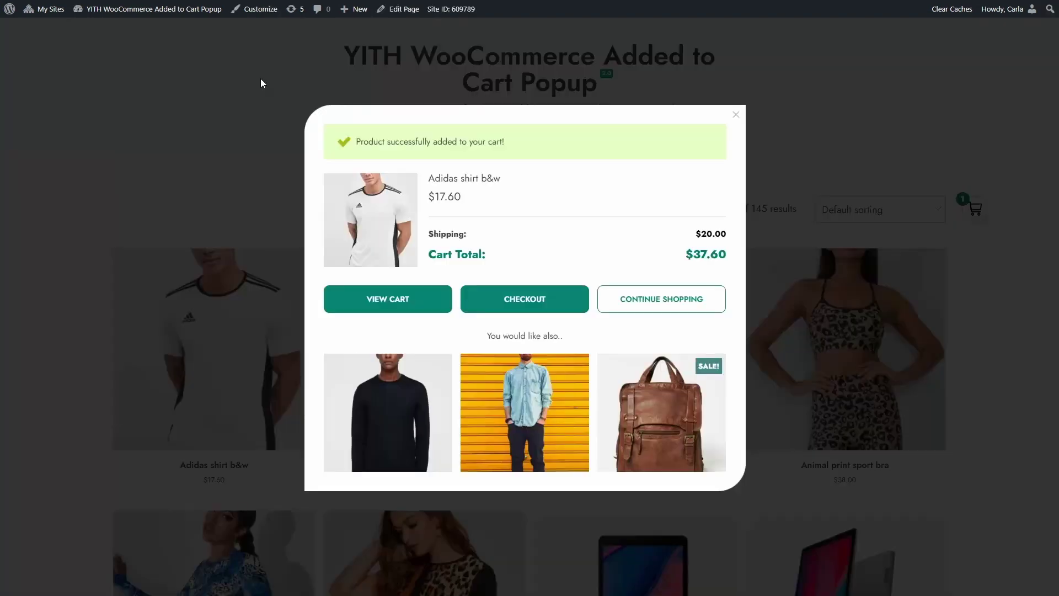
- Close the added-to-cart popup in the shop and check the floating mini cart icon along the product listing
click(736, 115)
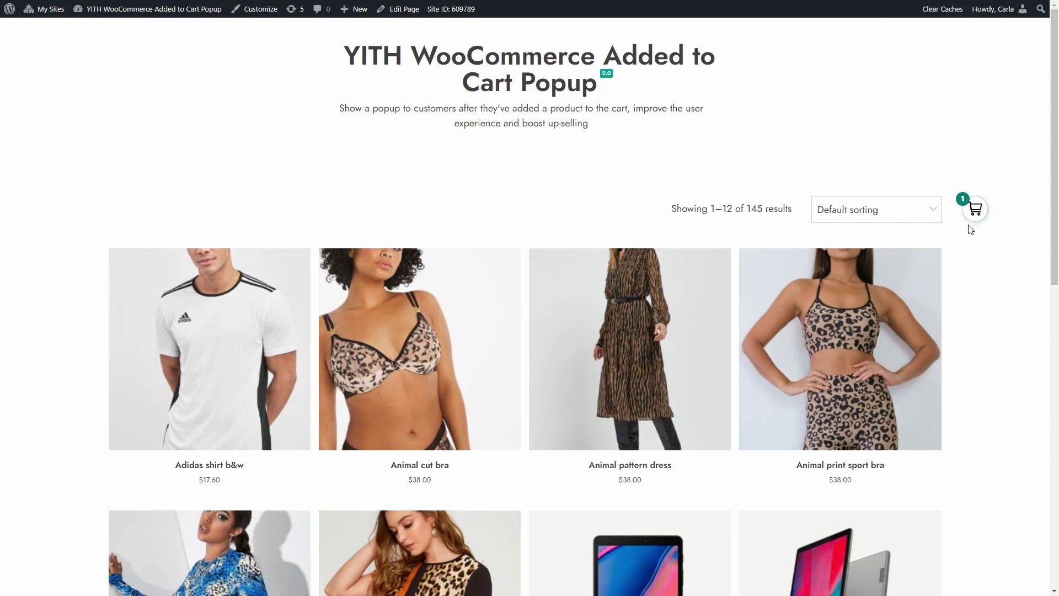
scroll(972, 230, down, 8)
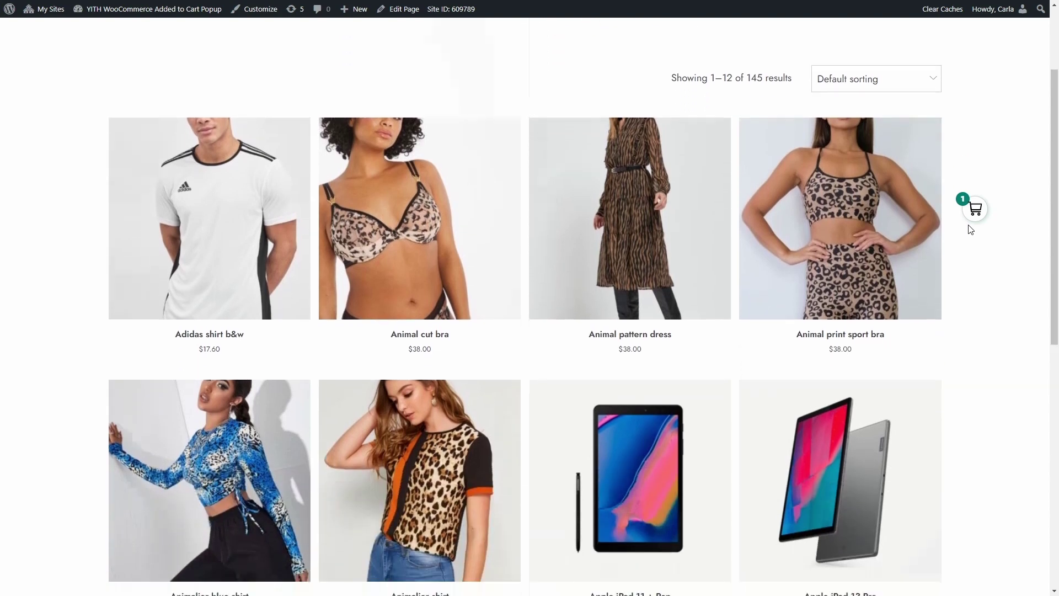
scroll(971, 229, up, 8)
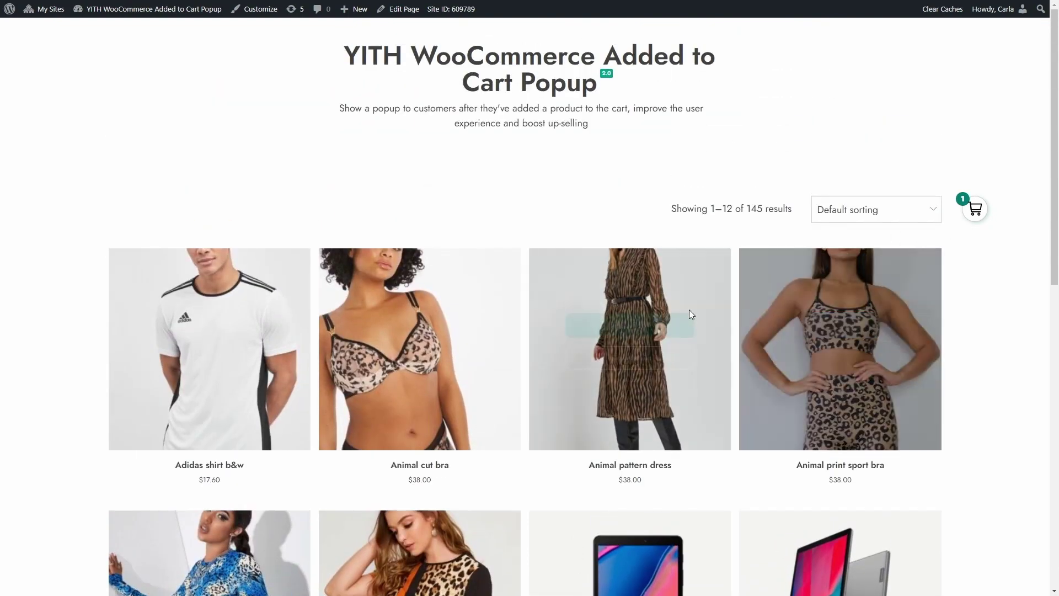
- Open the Animal pattern dress product page, view the cart through the floating mini cart, and close the cart popup
click(649, 360)
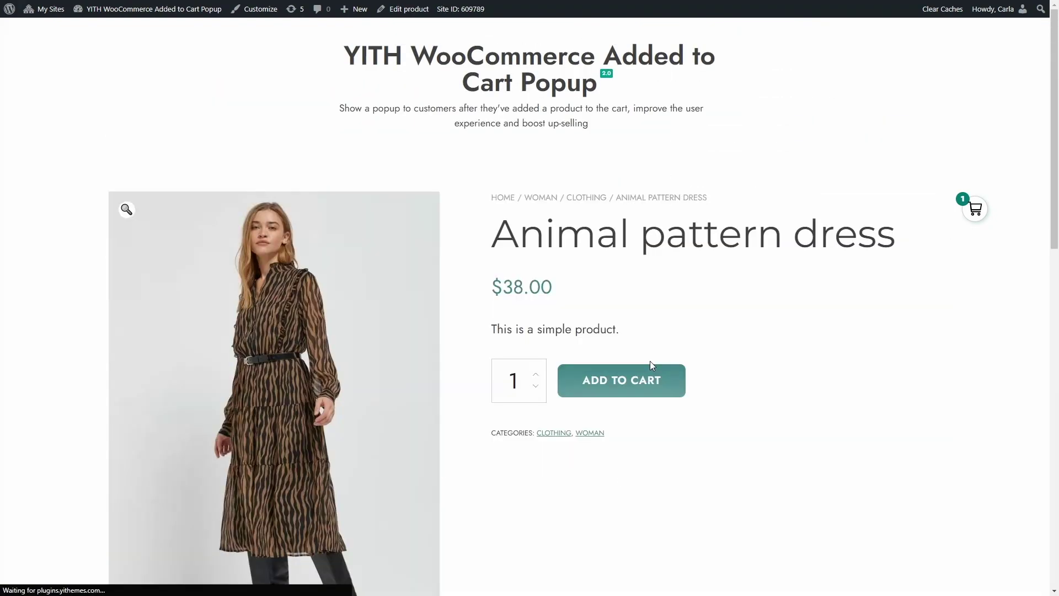
click(981, 212)
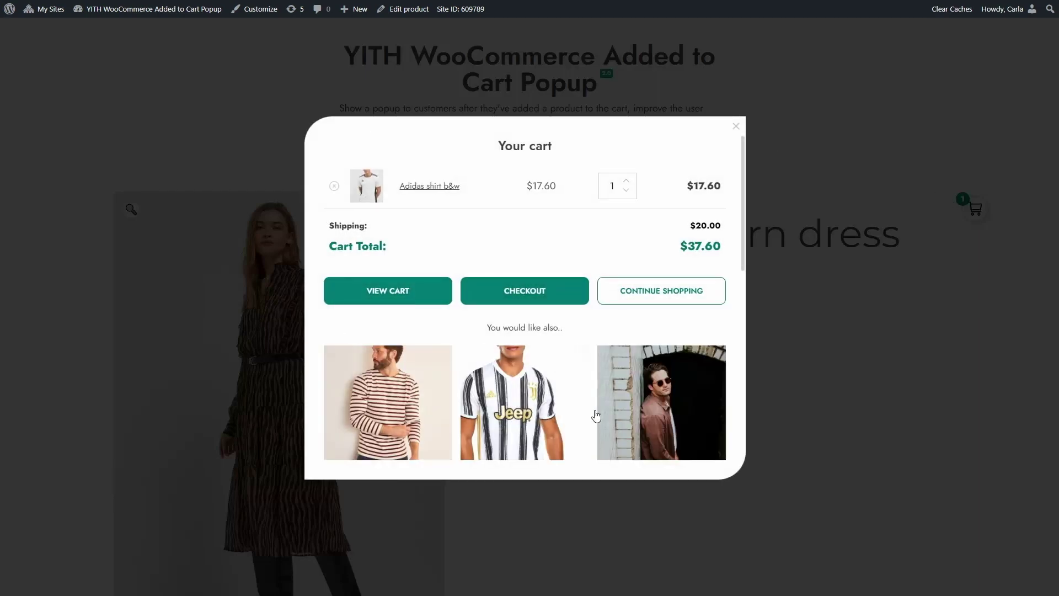
click(736, 127)
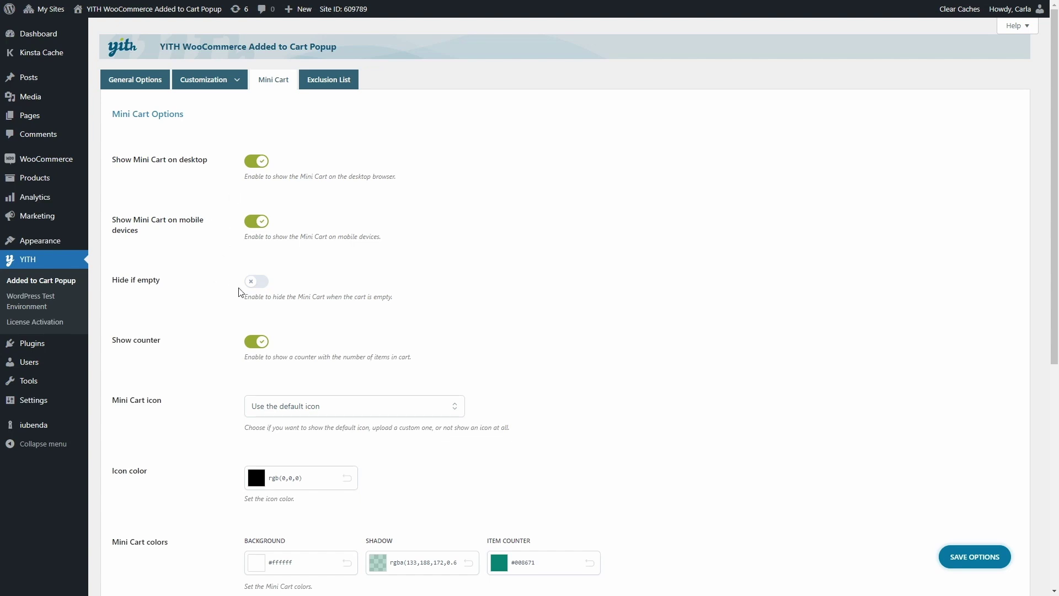
- In the Mini Cart settings, switch the Mini Cart icon to Upload a custom icon and back to Use the default icon
scroll(241, 292, down, 2)
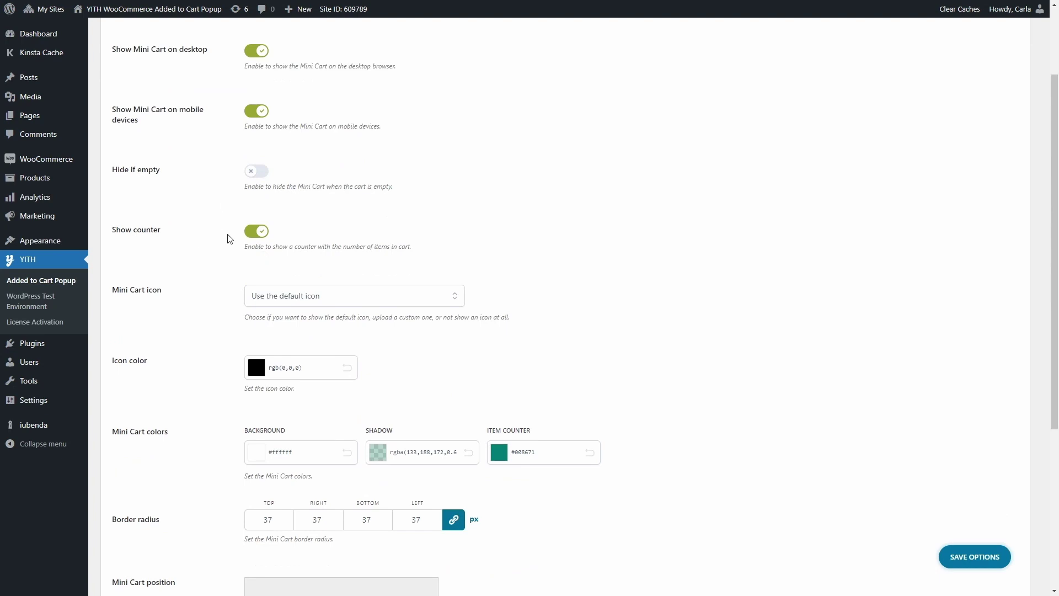
scroll(229, 239, down, 1)
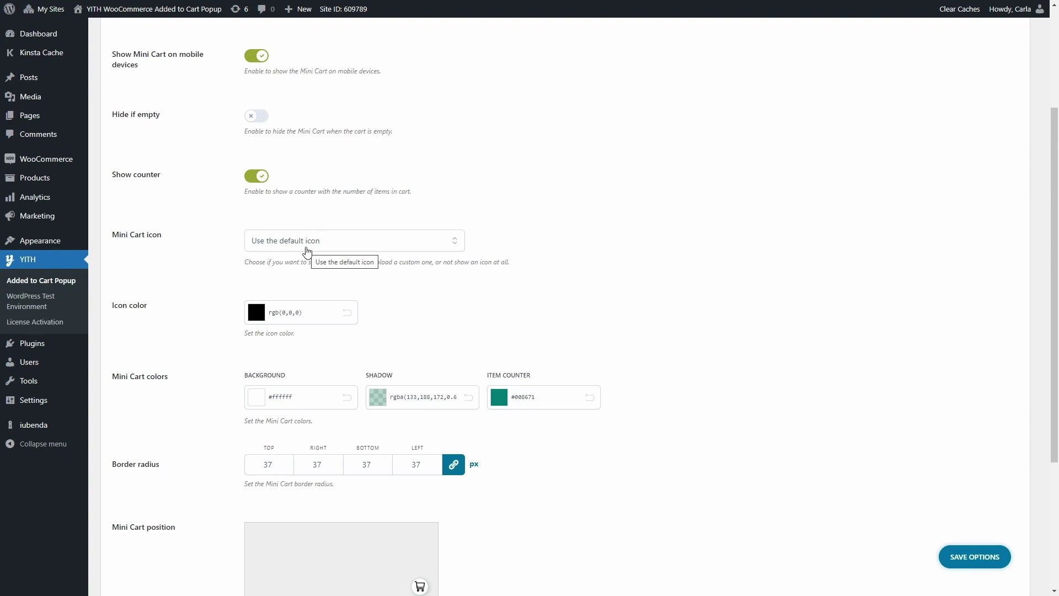
click(307, 246)
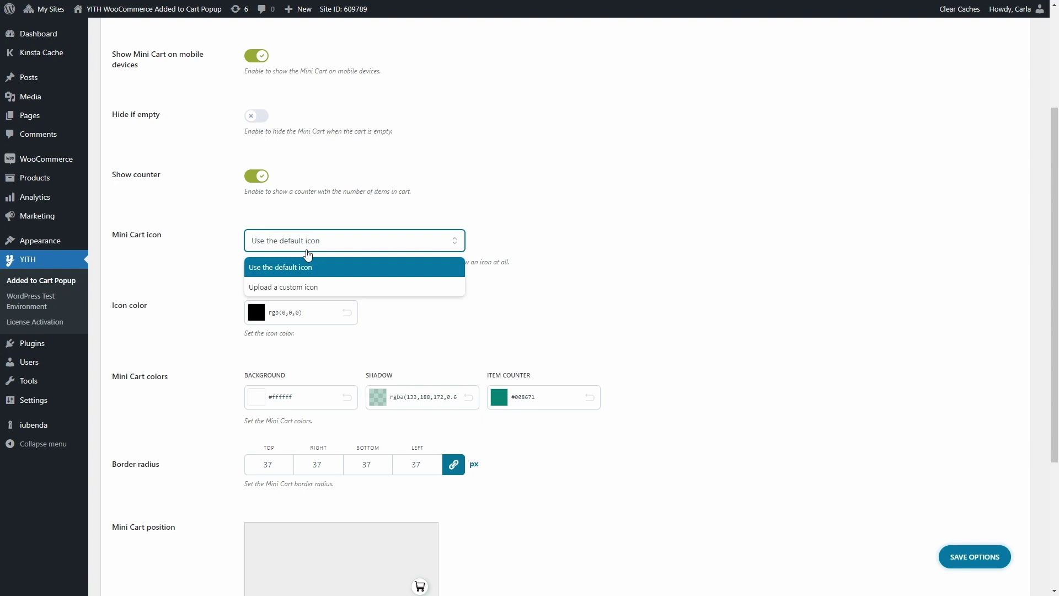
click(321, 293)
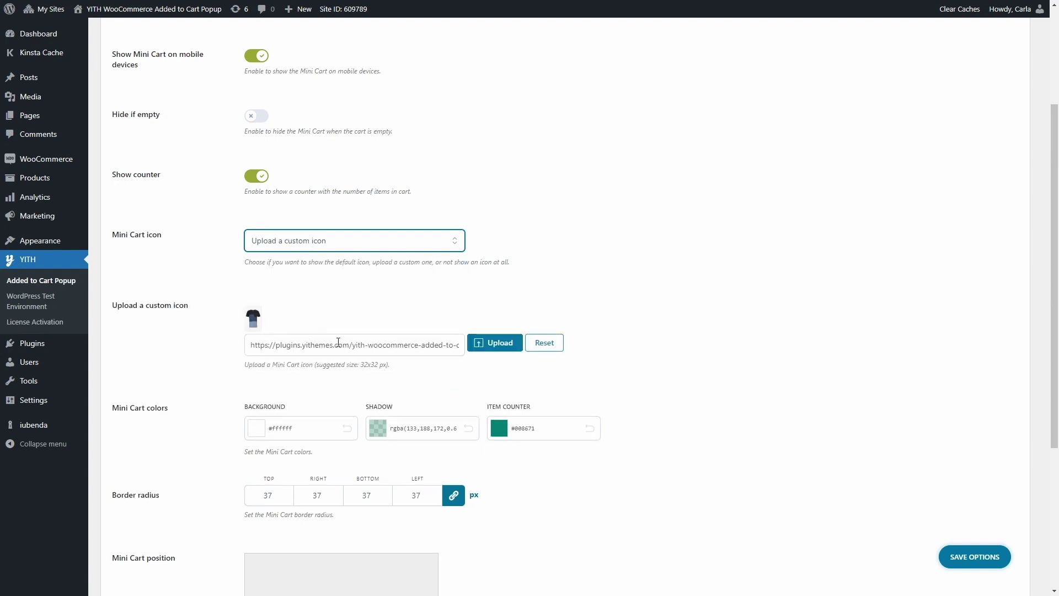
click(317, 247)
click(320, 270)
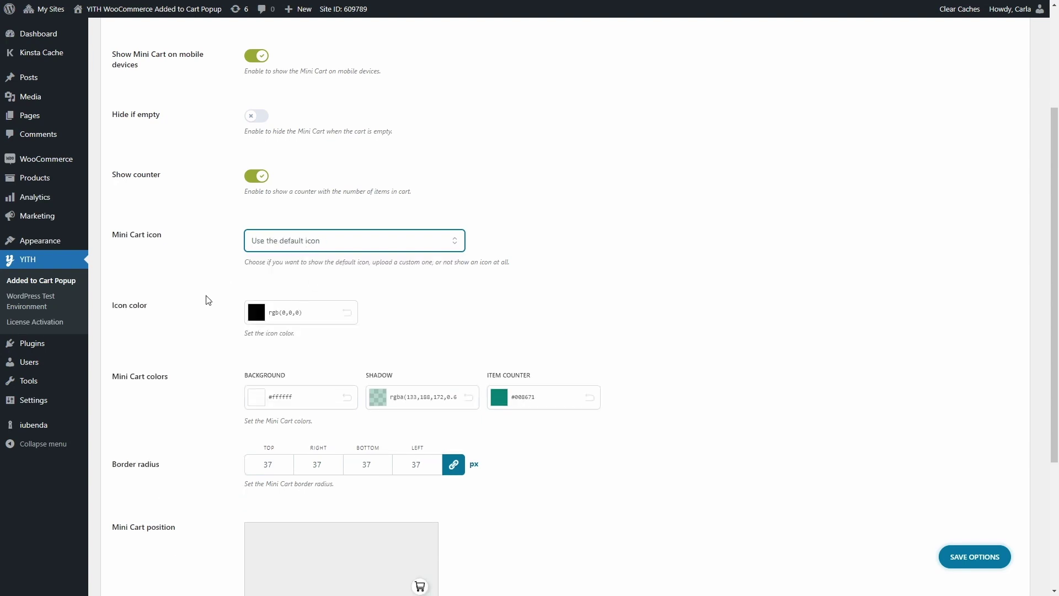
- Move the cart icon inward and slightly down from the right edge of the Mini Cart position area and save the options
scroll(142, 309, down, 4)
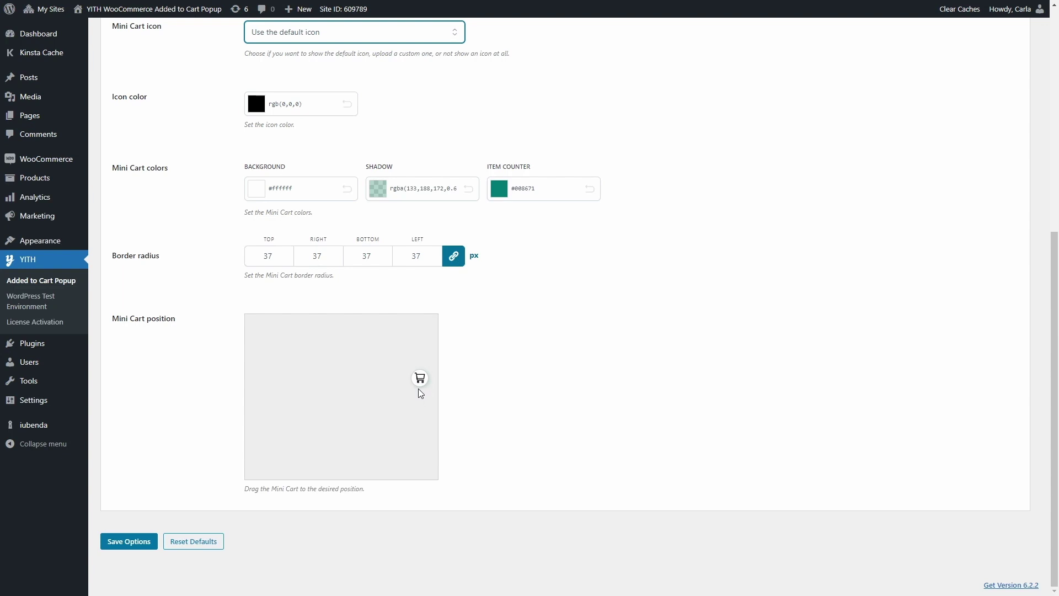
drag(420, 379, 381, 400)
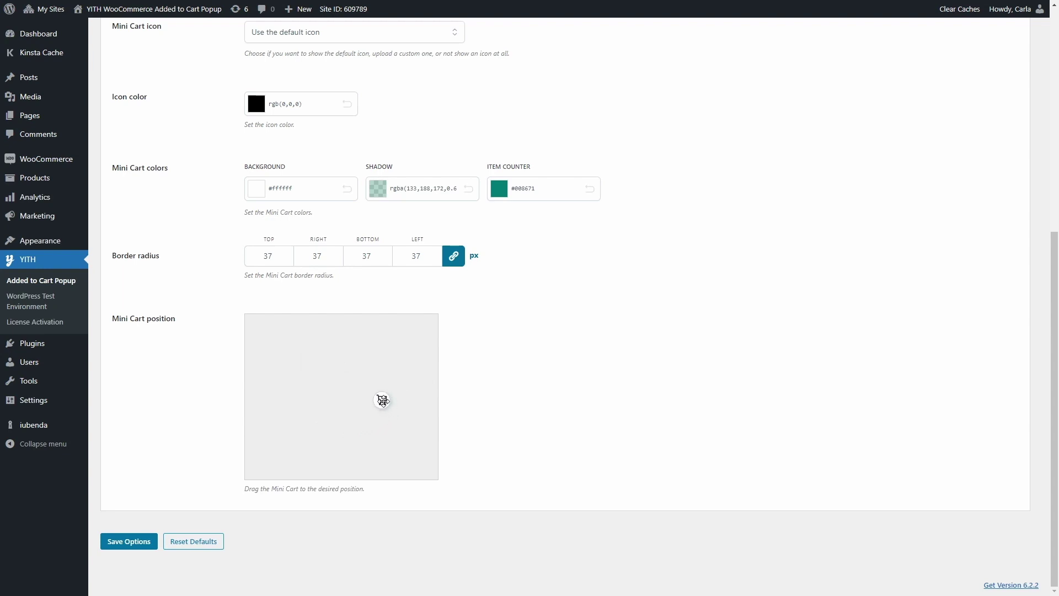
click(129, 541)
- Check the mini cart's new position on the shop page along the whole product listing
key(ctrl+Tab)
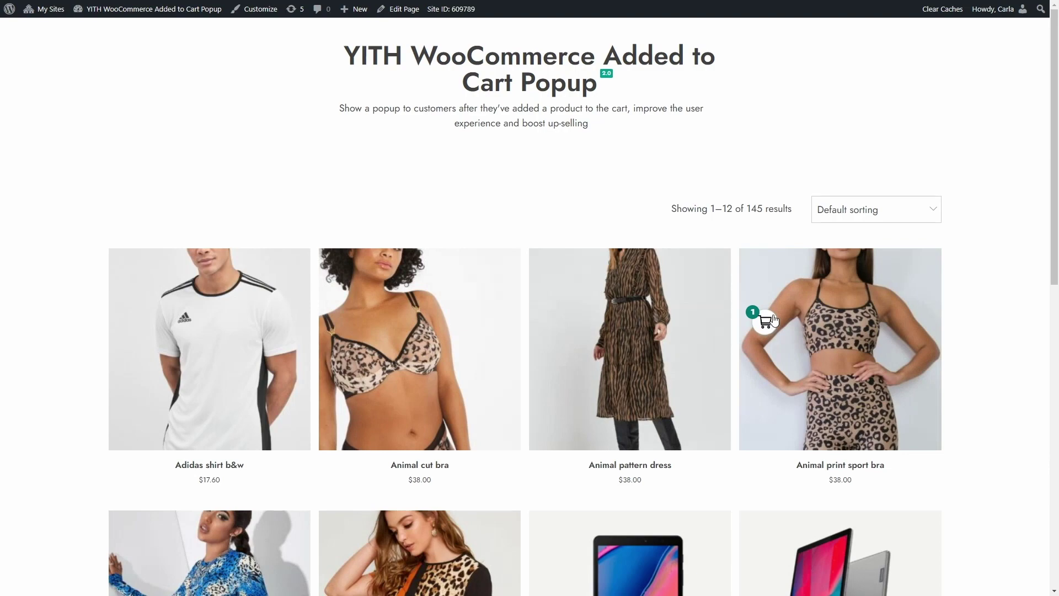
scroll(771, 331, down, 3)
scroll(771, 334, down, 8)
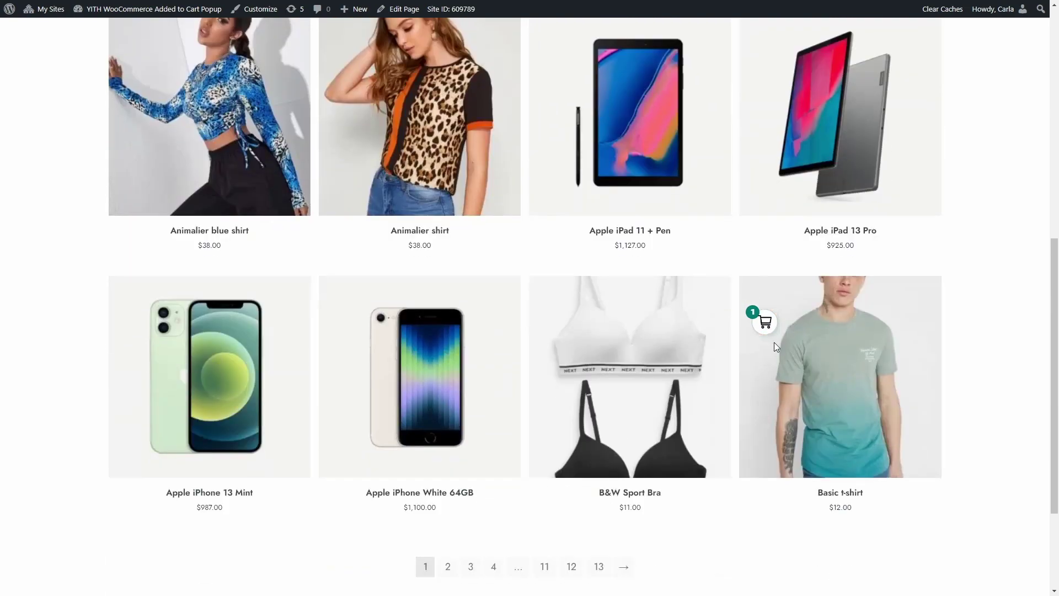
scroll(790, 414, up, 6)
scroll(790, 413, up, 6)
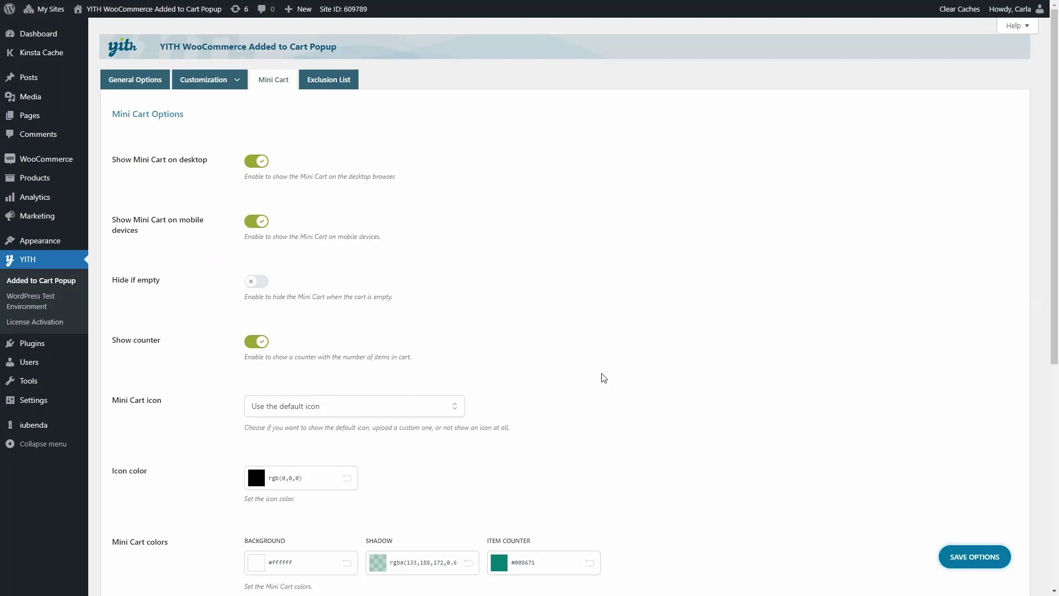
- Move the cart icon back near the right edge of the Mini Cart position area, slightly above its middle
scroll(604, 378, down, 7)
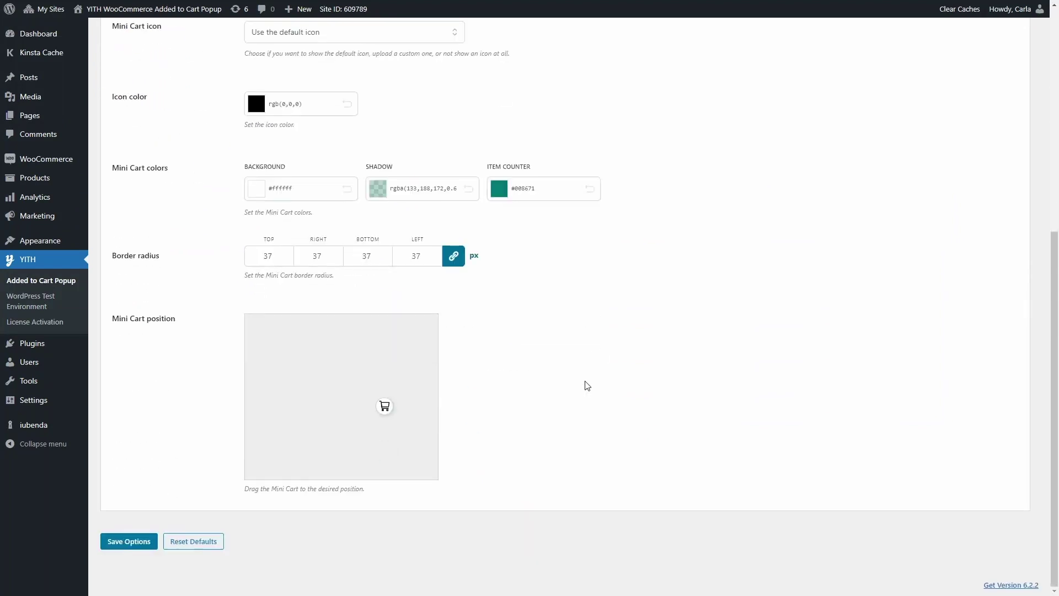
drag(387, 405, 416, 373)
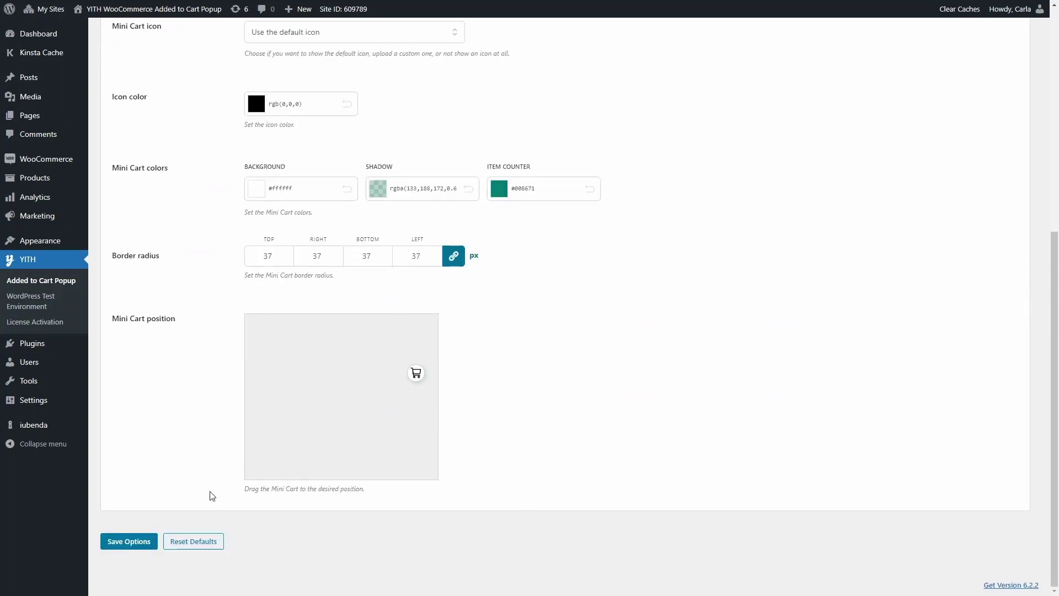
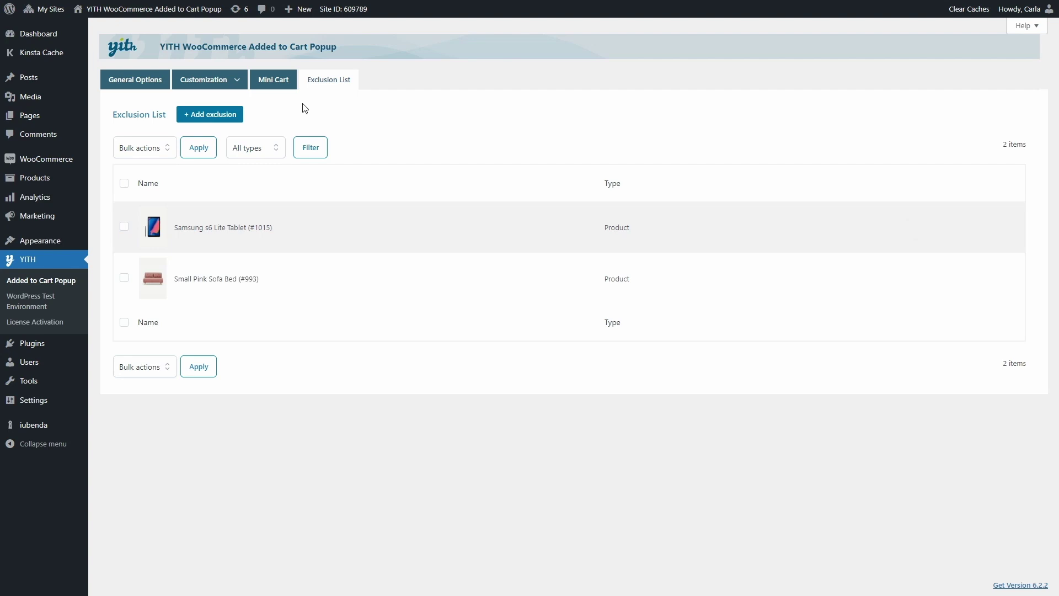
- Add an exclusion of type Products for Animal pattern dress to the Exclusion List
click(212, 118)
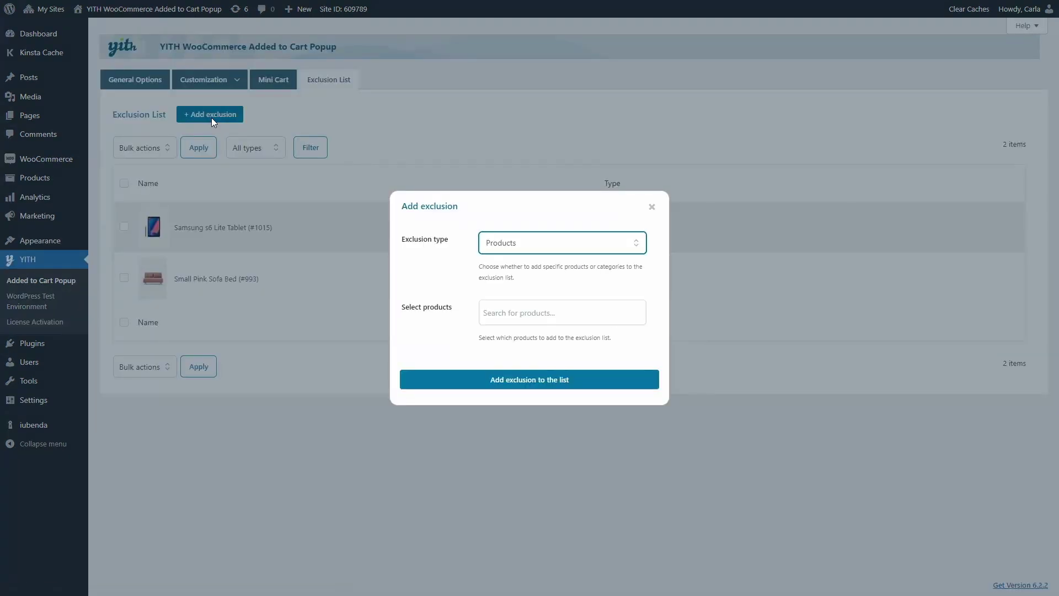
click(566, 251)
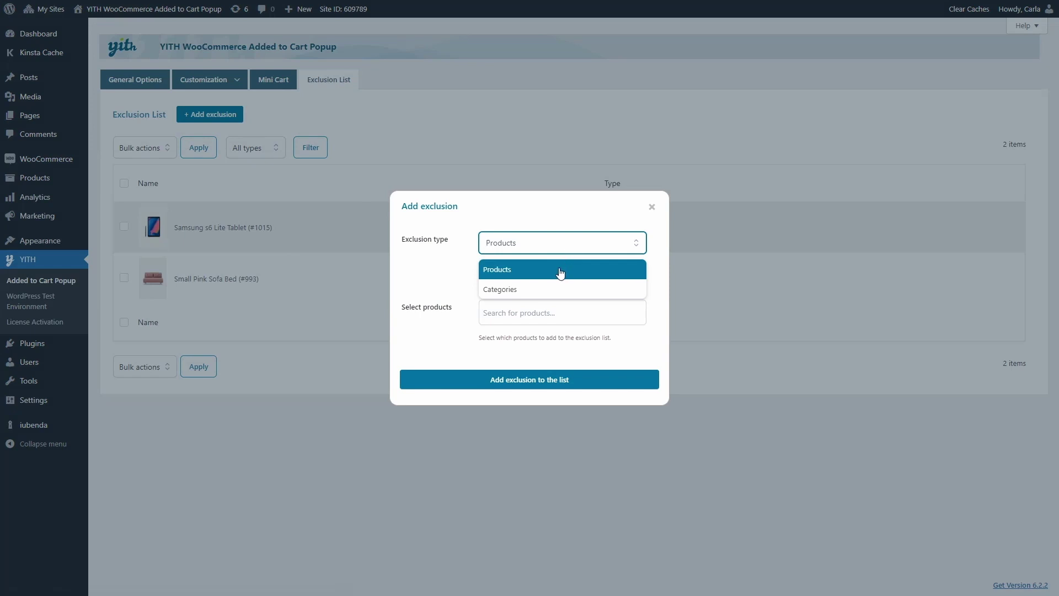
click(560, 269)
click(560, 316)
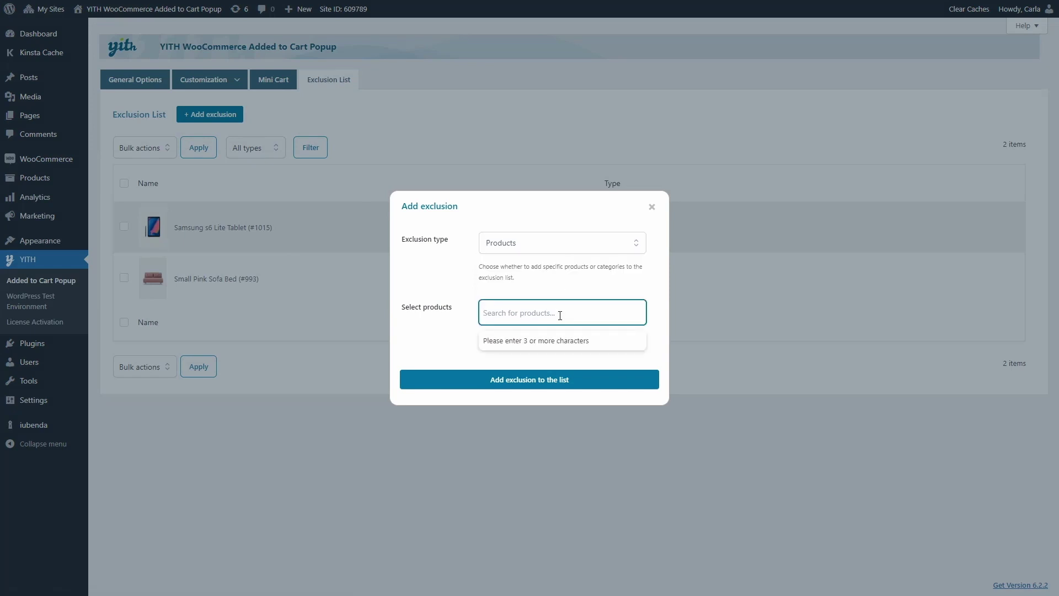
text(animal pattern dress)
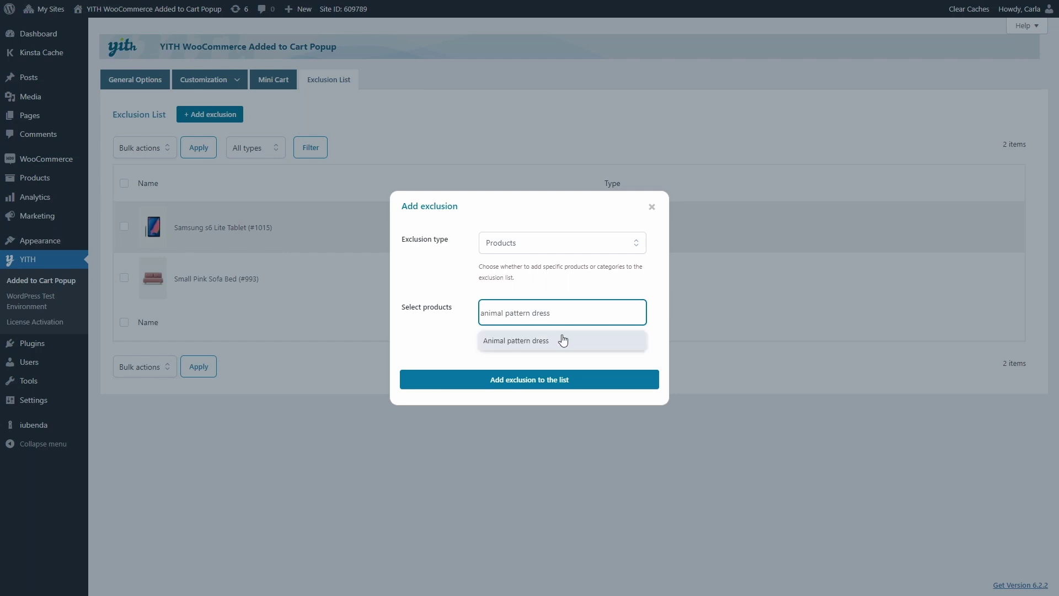
click(562, 341)
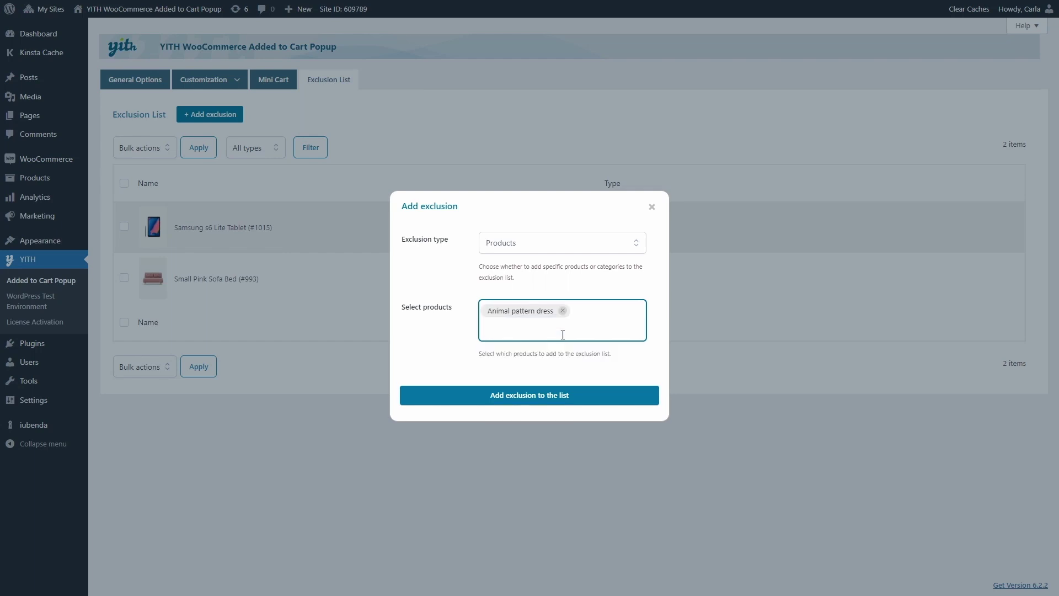
click(519, 404)
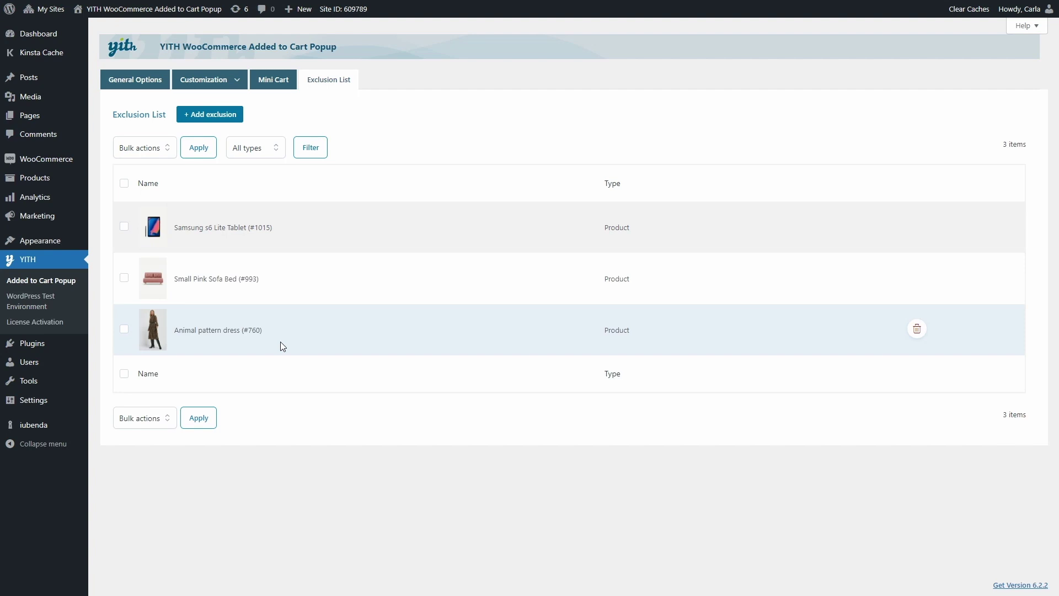
- Review the Show popup in choices in the General Options and return to the Exclusion List
click(126, 87)
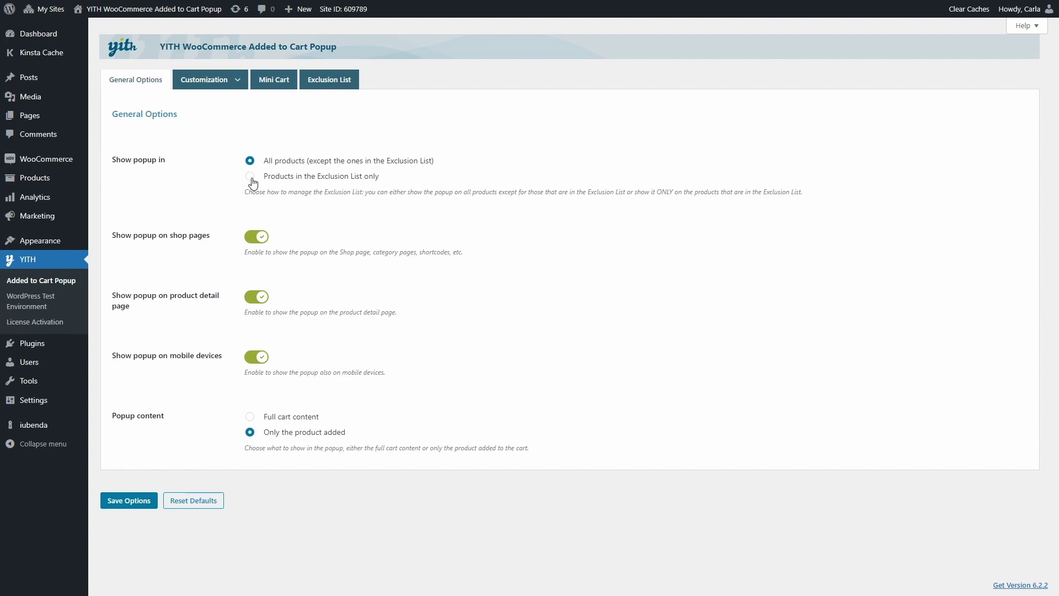
click(340, 90)
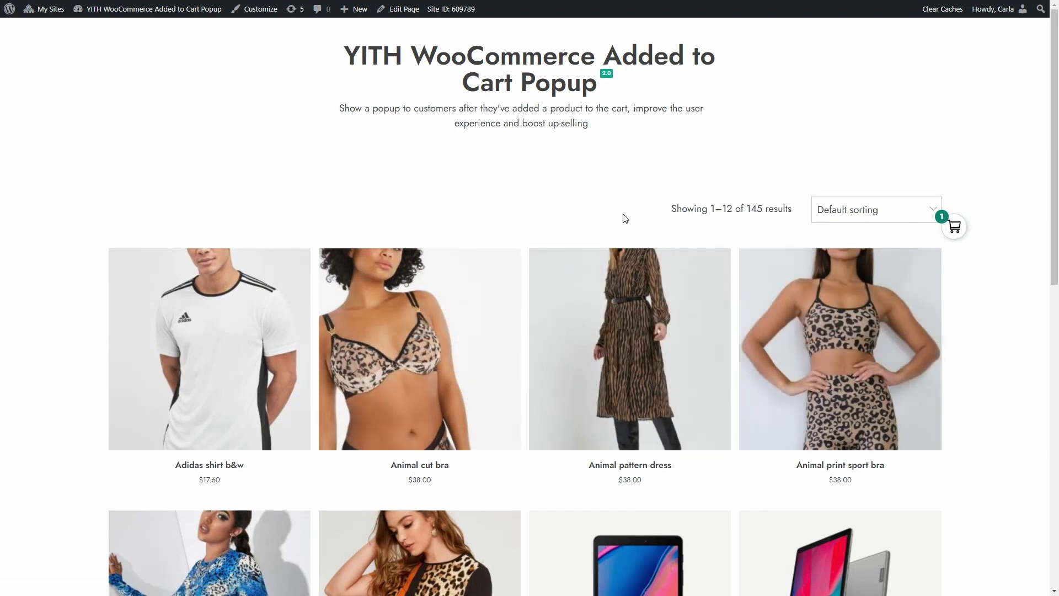
- From the shop listing, add the excluded Animal pattern dress and the non-excluded Animal print sport bra to the cart
mouse_move(647, 267)
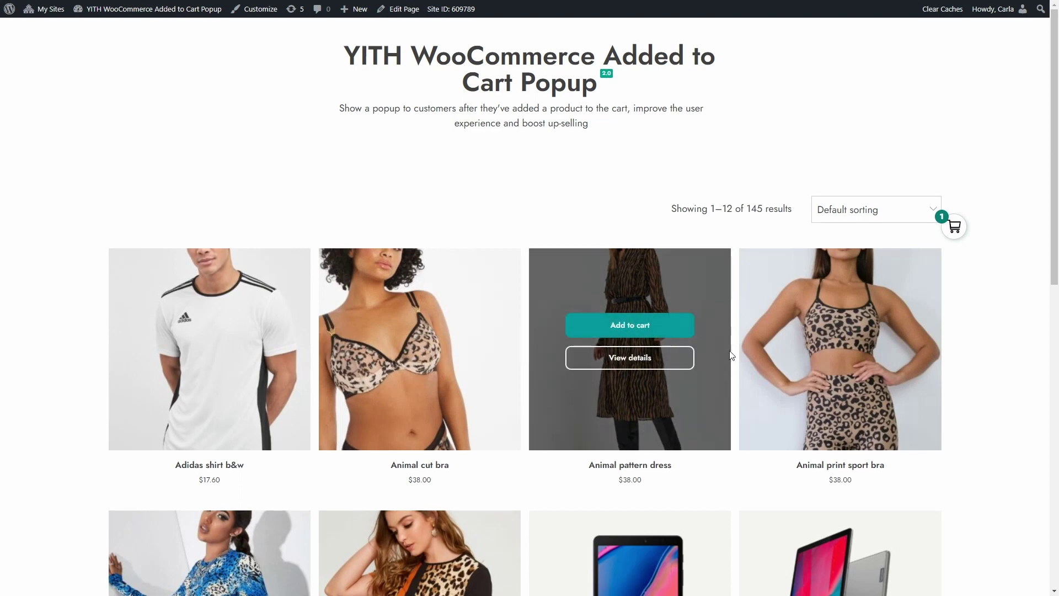
click(631, 327)
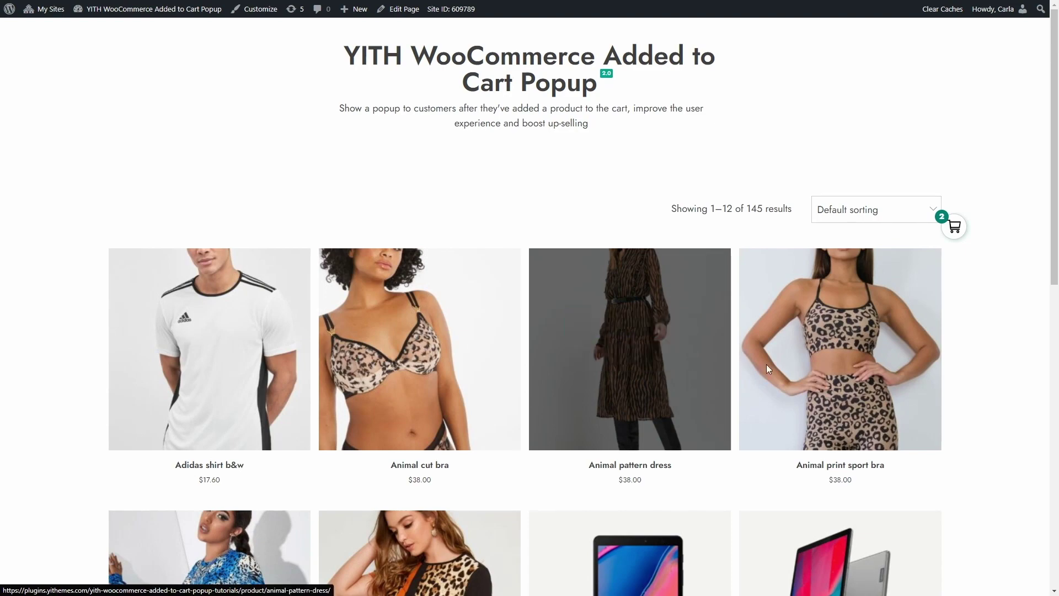
click(861, 336)
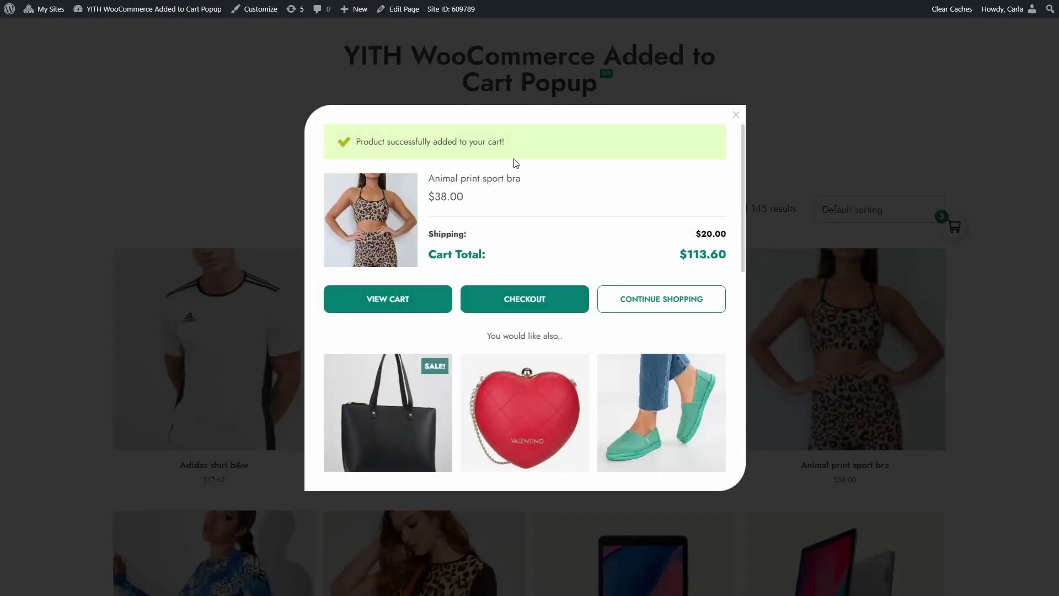